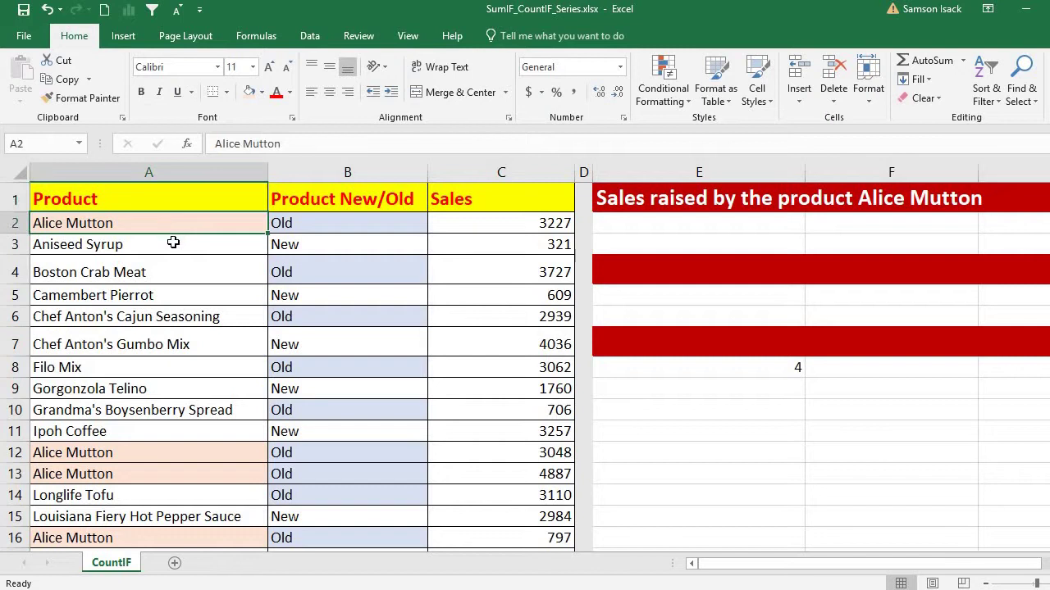
left_click(174, 239)
scroll(287, 369, "down", 3)
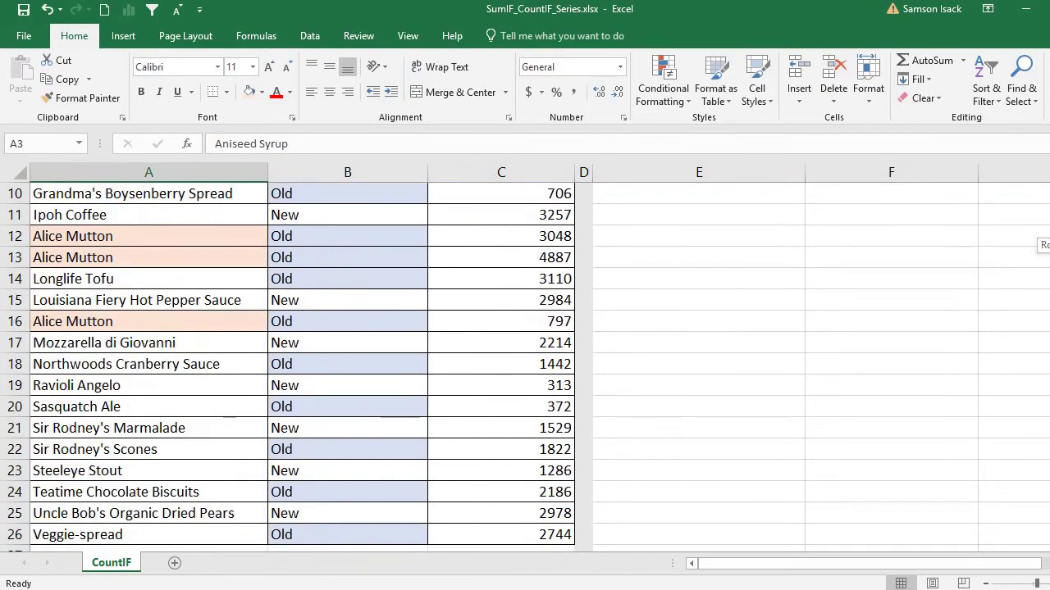
scroll(287, 369, "up", 3)
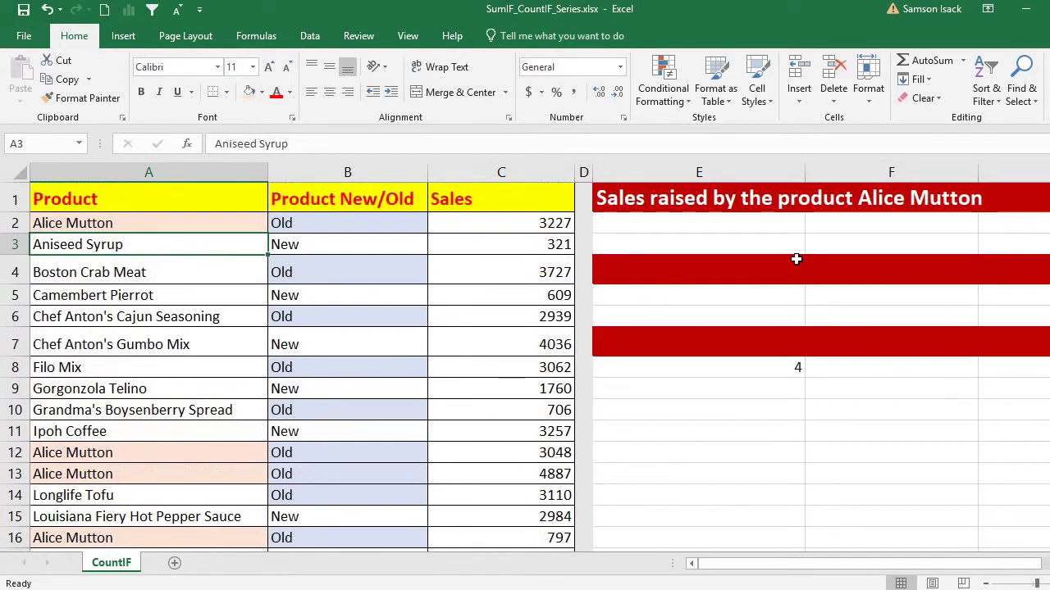
left_click(180, 221)
left_click(308, 224)
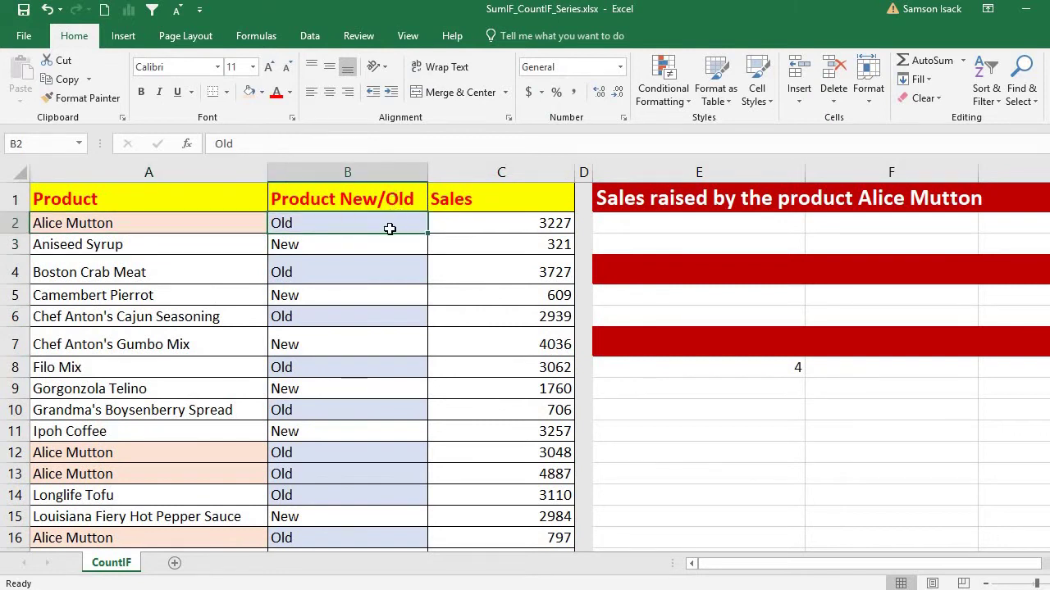
- Autofit the width of the Sales column to its contents and clear the COUNTIF formula from cell E8
left_click(428, 169)
left_click(451, 198)
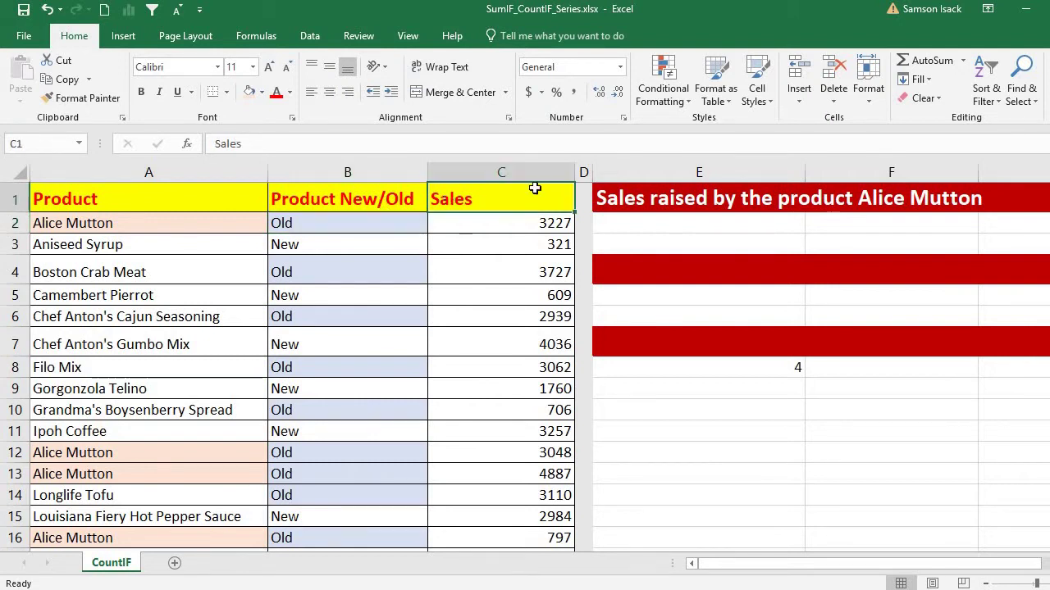
double_click(574, 172)
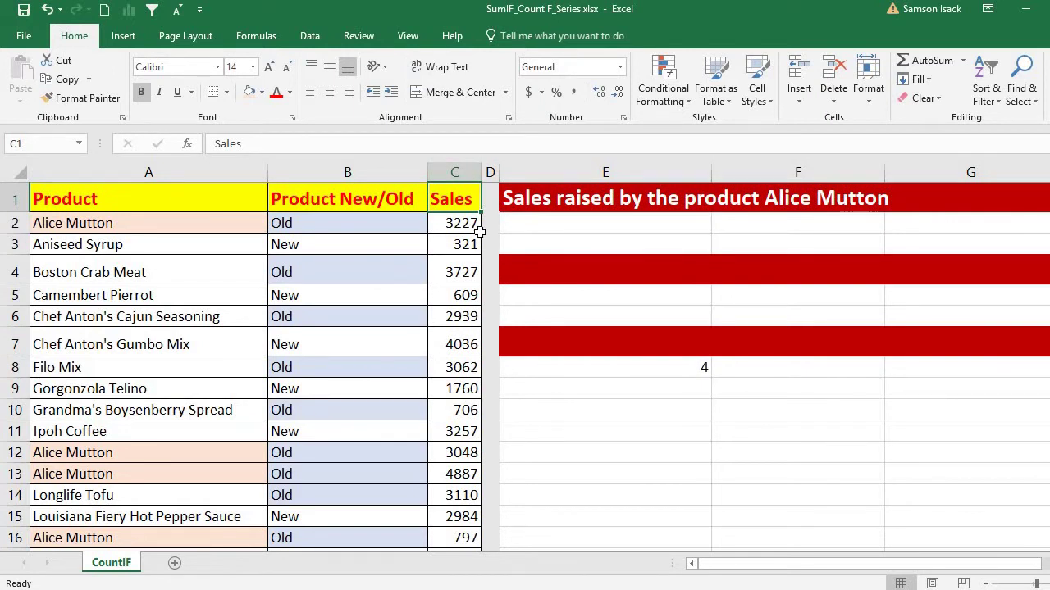
left_click(662, 362)
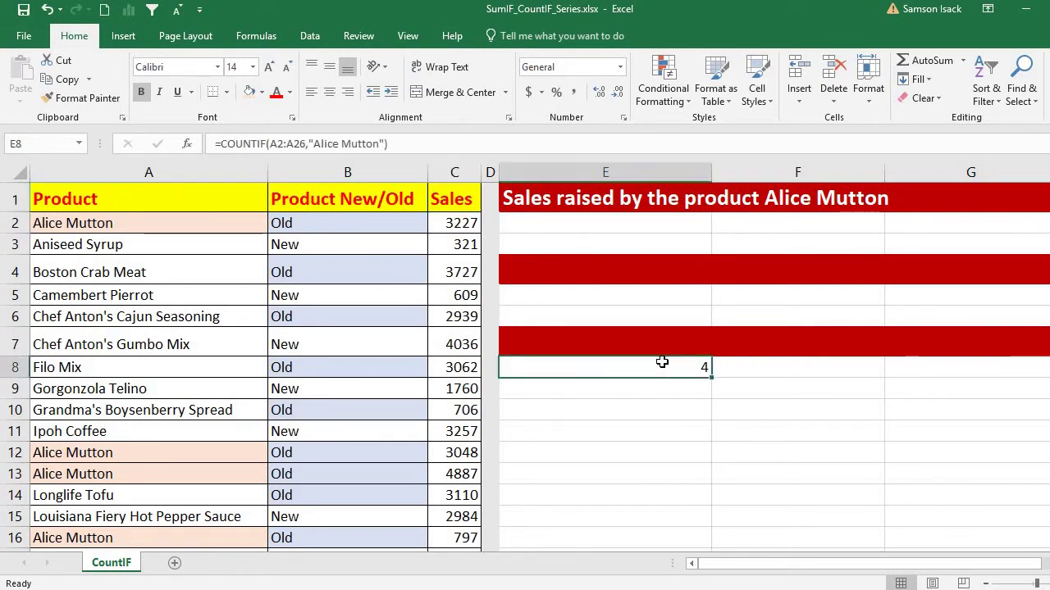
key("Delete")
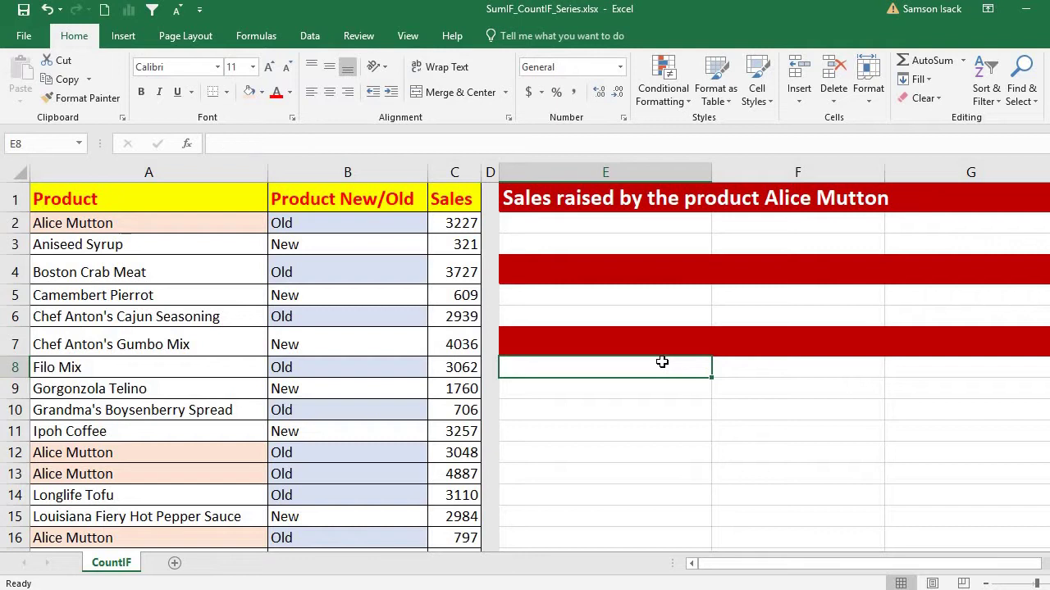
left_click(650, 224)
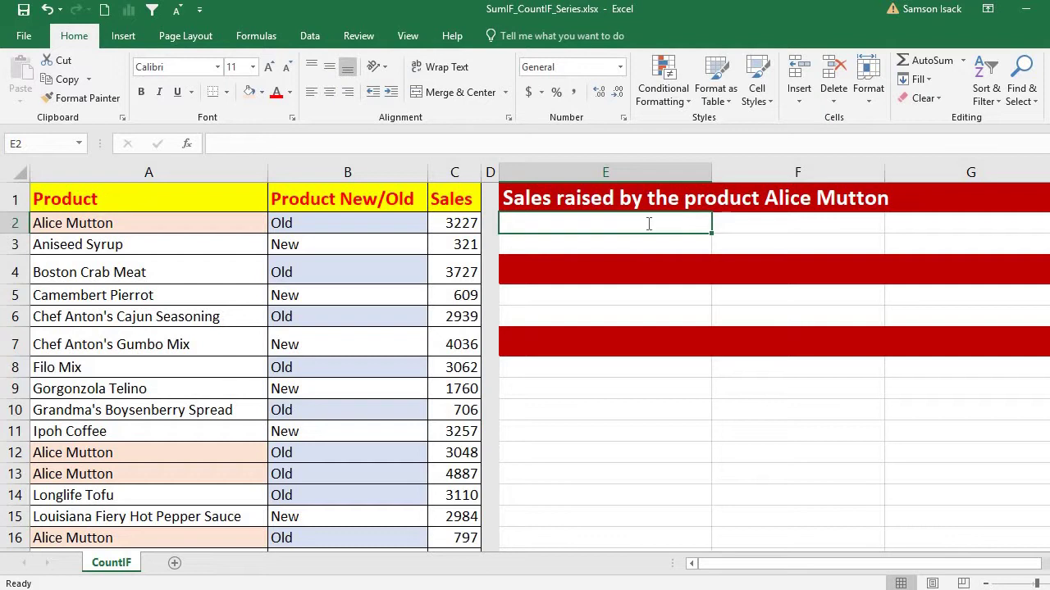
type("=")
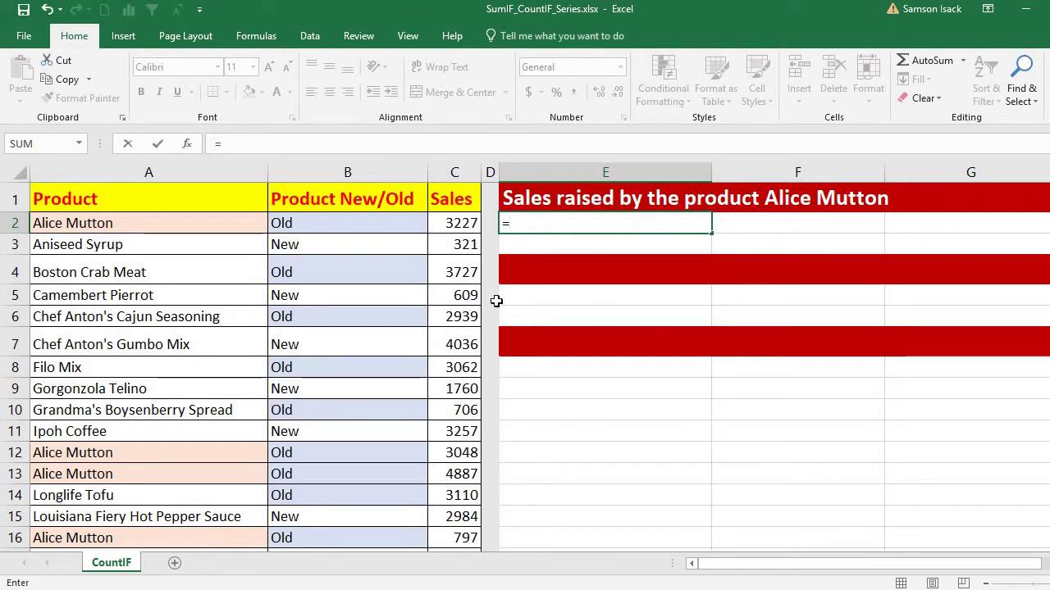
key("Escape")
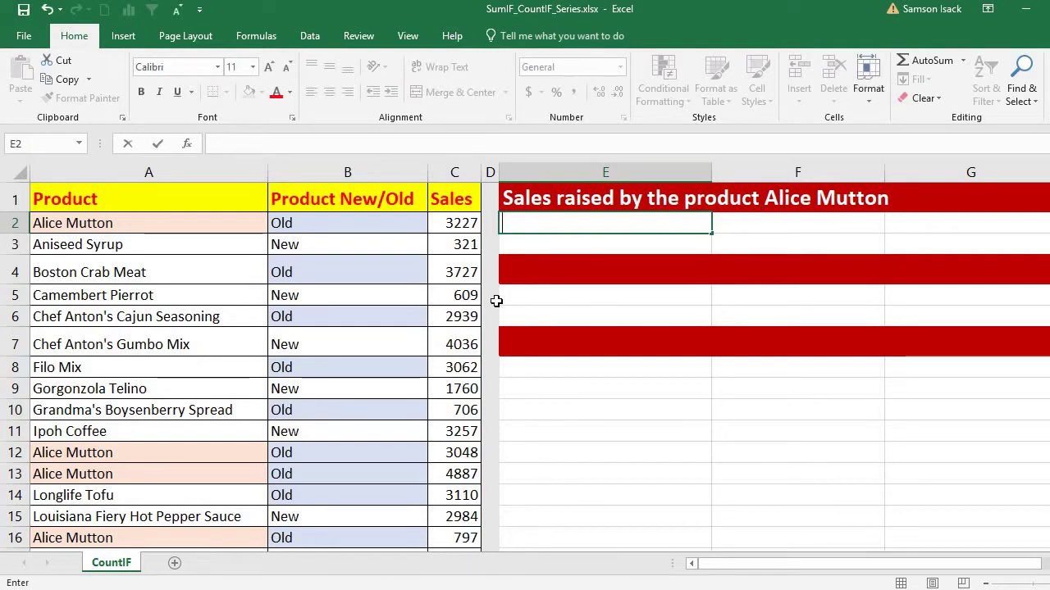
- Examine the Alice Mutton entries in the Product column and the Sales value that belongs to the first one
left_click(209, 216)
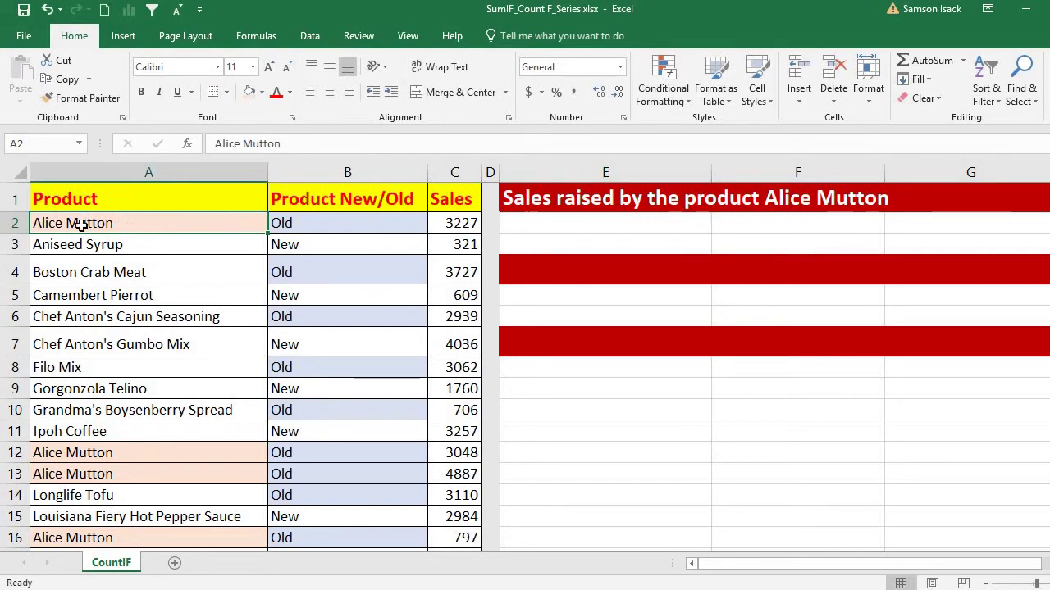
left_click(104, 454)
left_click(105, 474)
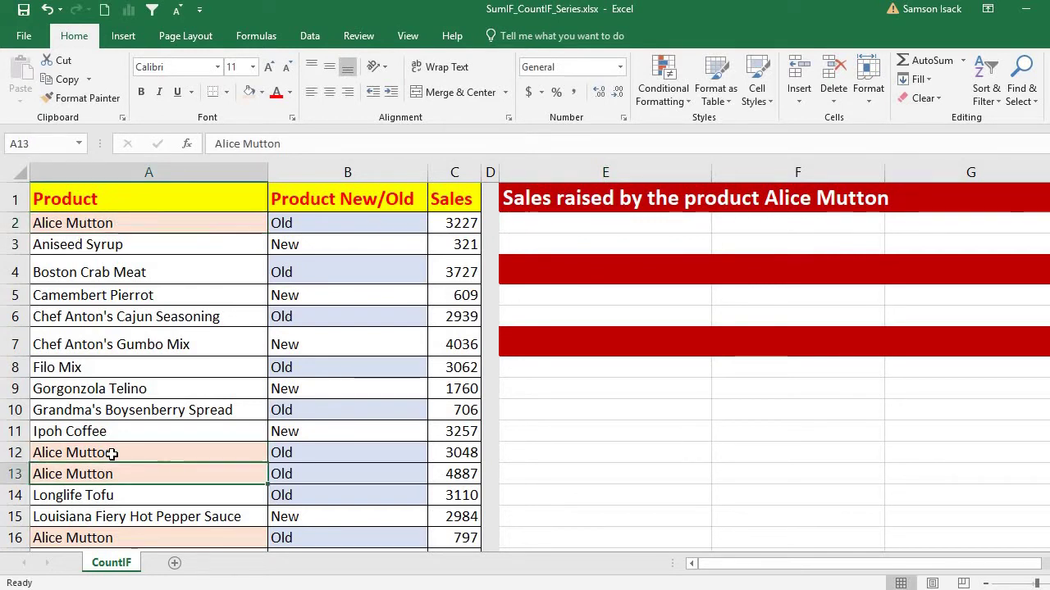
left_click(106, 454)
left_click(110, 538)
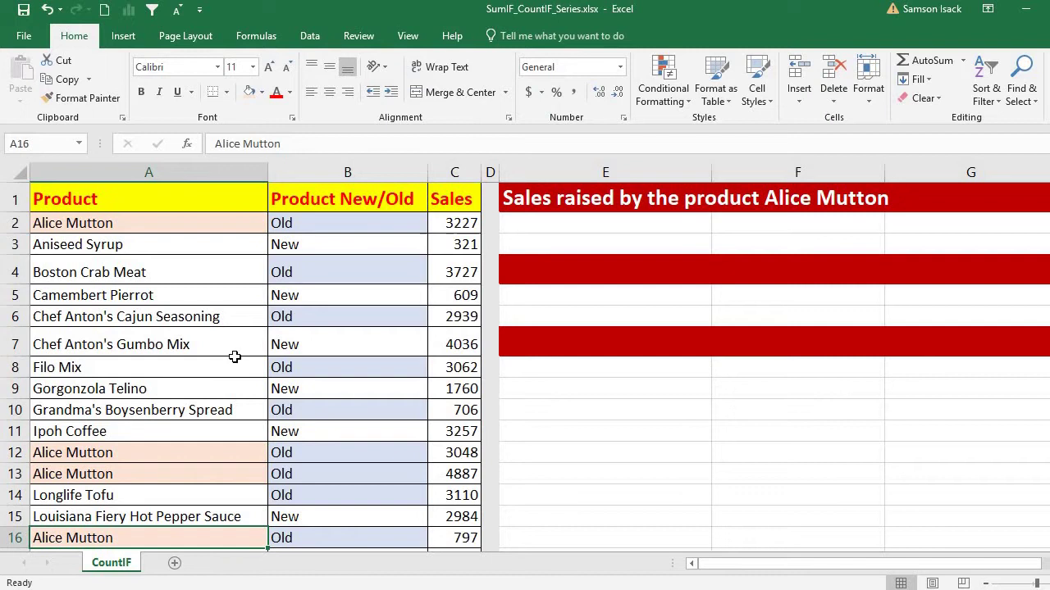
left_click(240, 242)
left_click(244, 218)
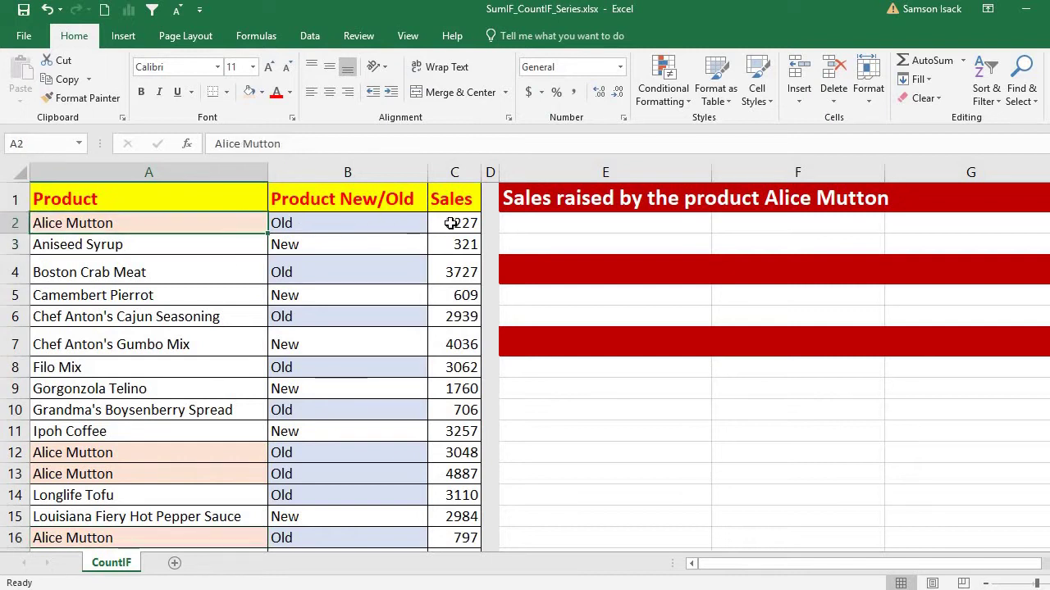
left_click(451, 224)
left_click(174, 225)
left_click(631, 227)
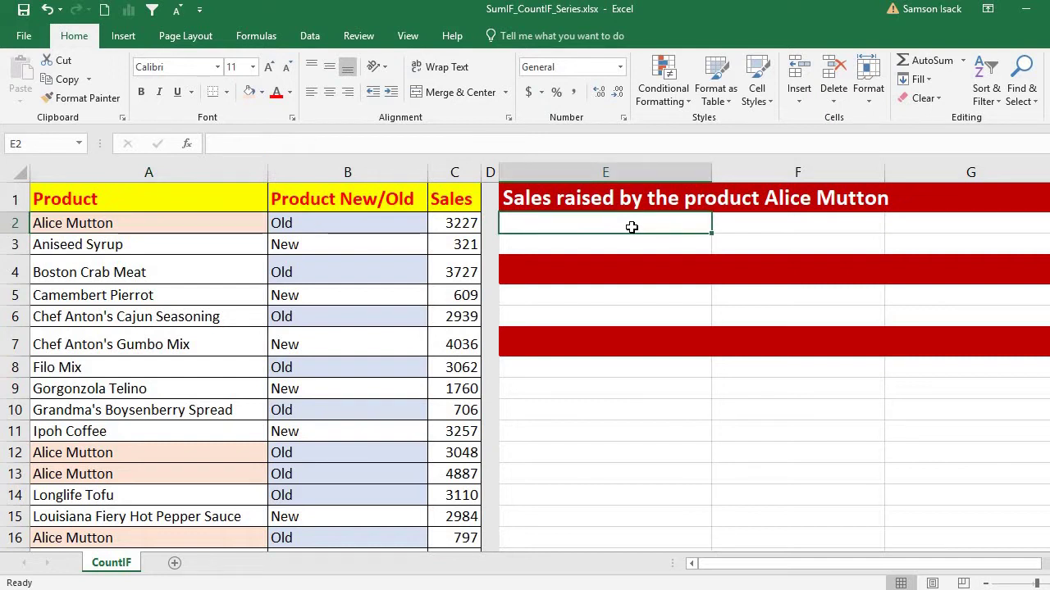
- Change the heading in E1 to "Total Sales raised by the product Alice Mutton"
double_click(504, 199)
type("Total")
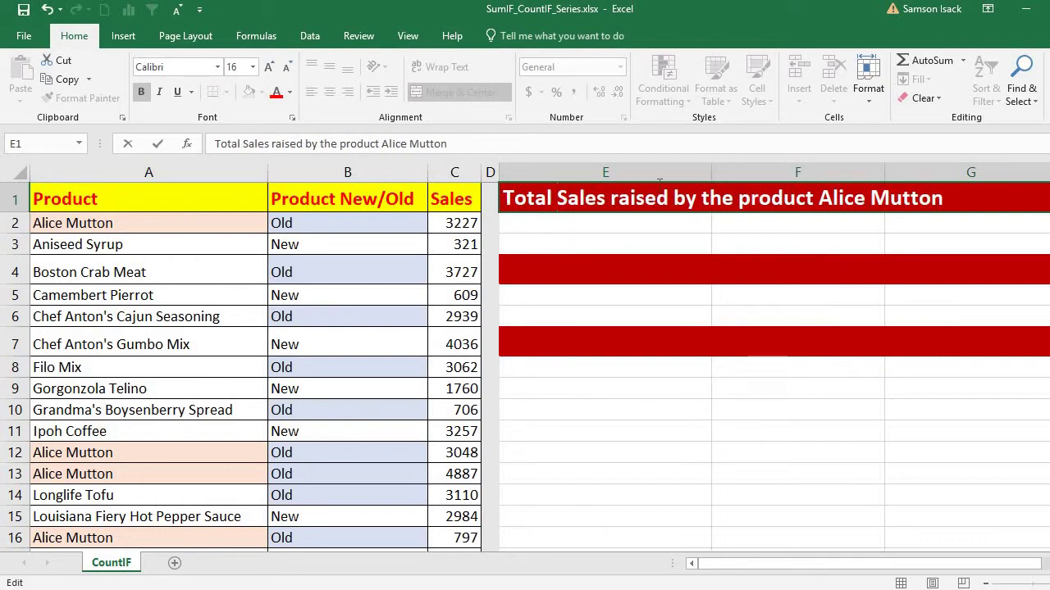
- Start a SUMIF formula in cell E2 with the product cells A2:A26 as the range argument
left_click(644, 227)
type("=")
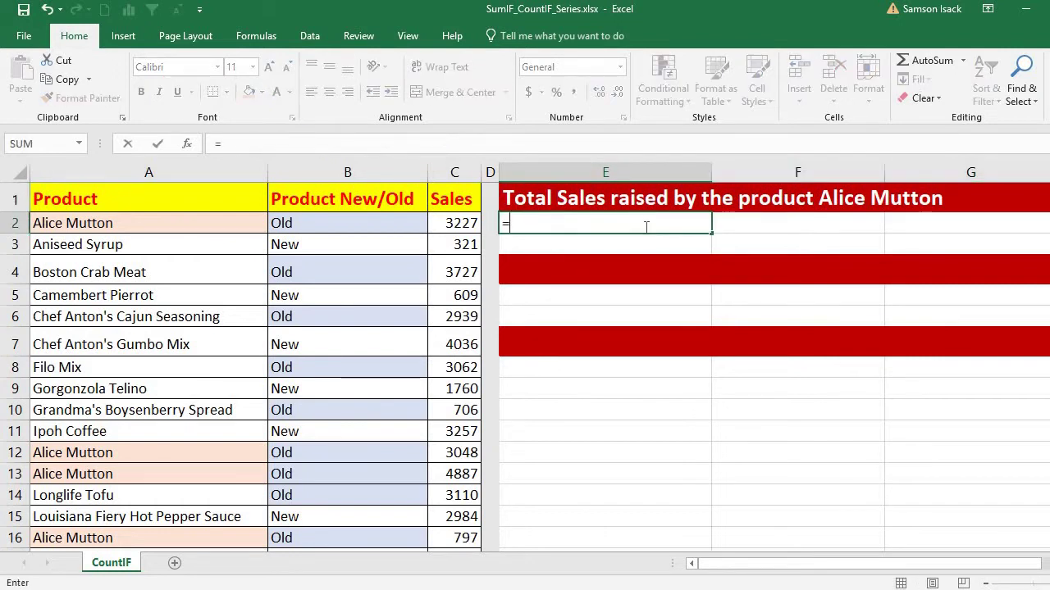
type("Sum")
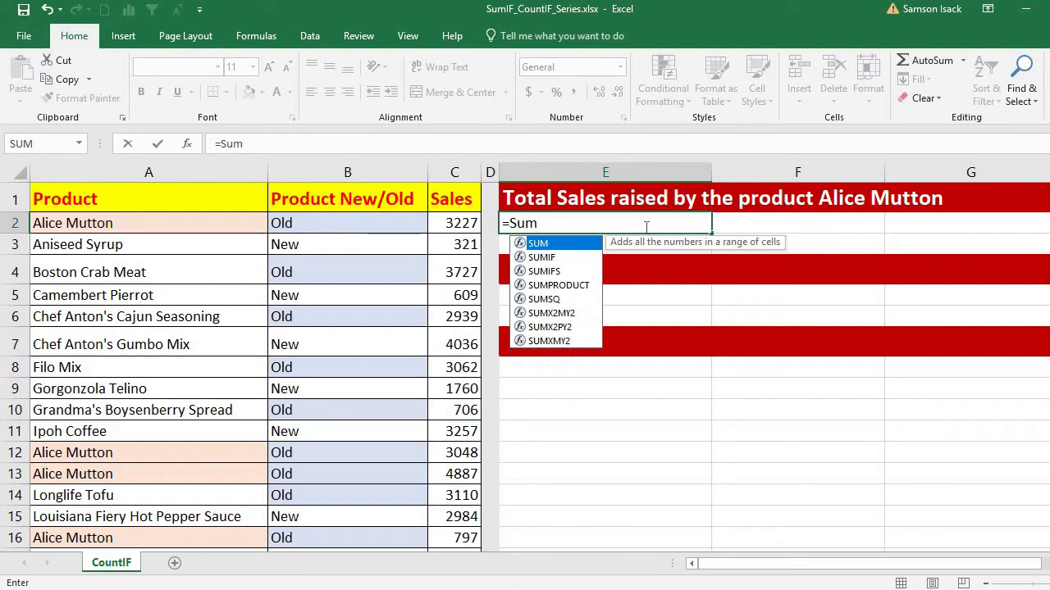
double_click(543, 257)
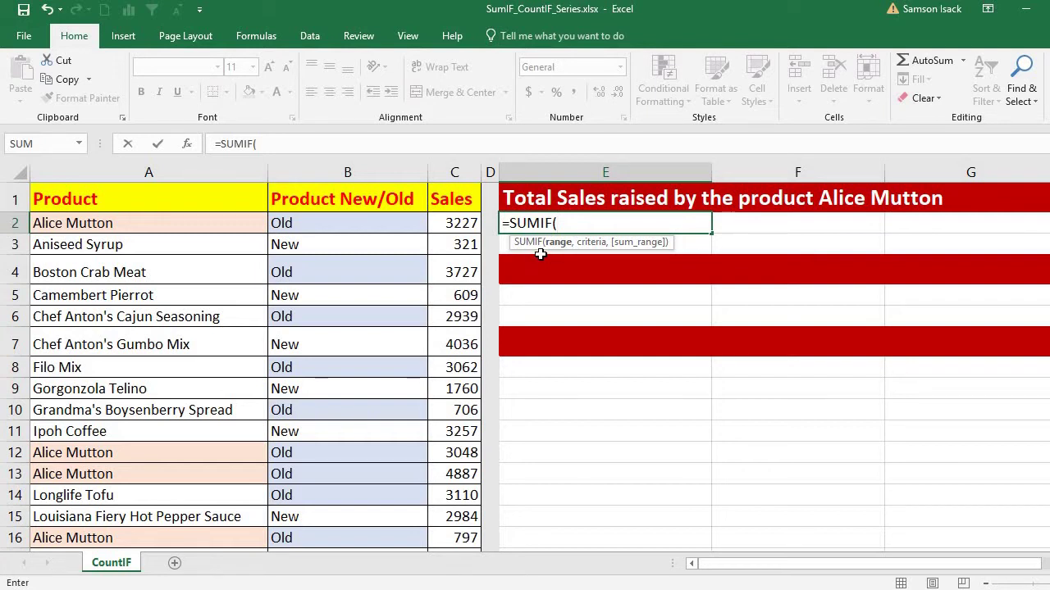
left_click(203, 227)
left_click_drag(202, 253, 201, 513)
scroll(525, 365, "up", 4)
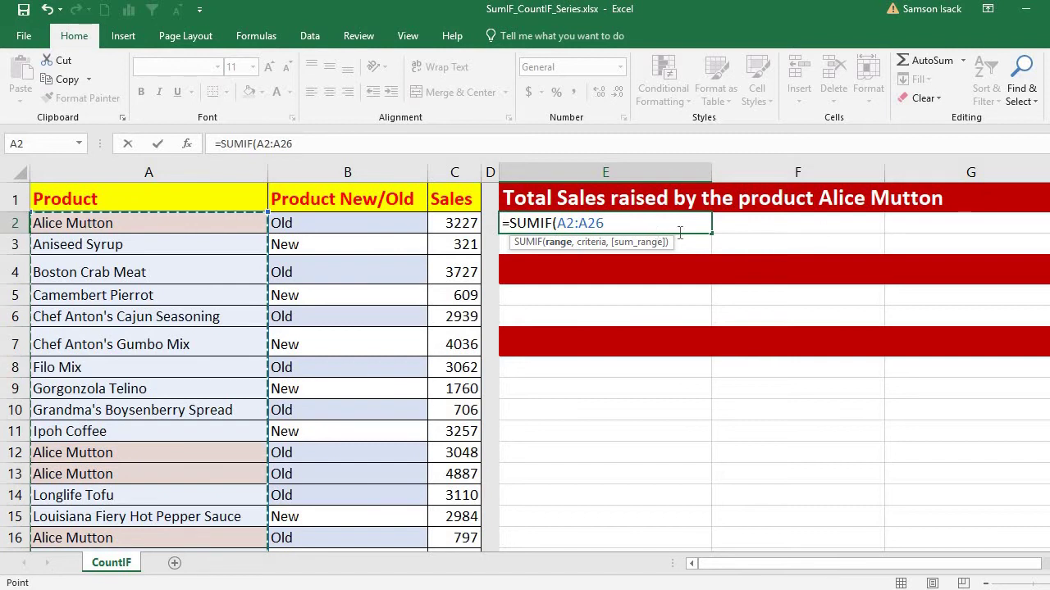
- Add "Alice Mutton" as the criteria argument of the SUMIF formula in E2
type(",")
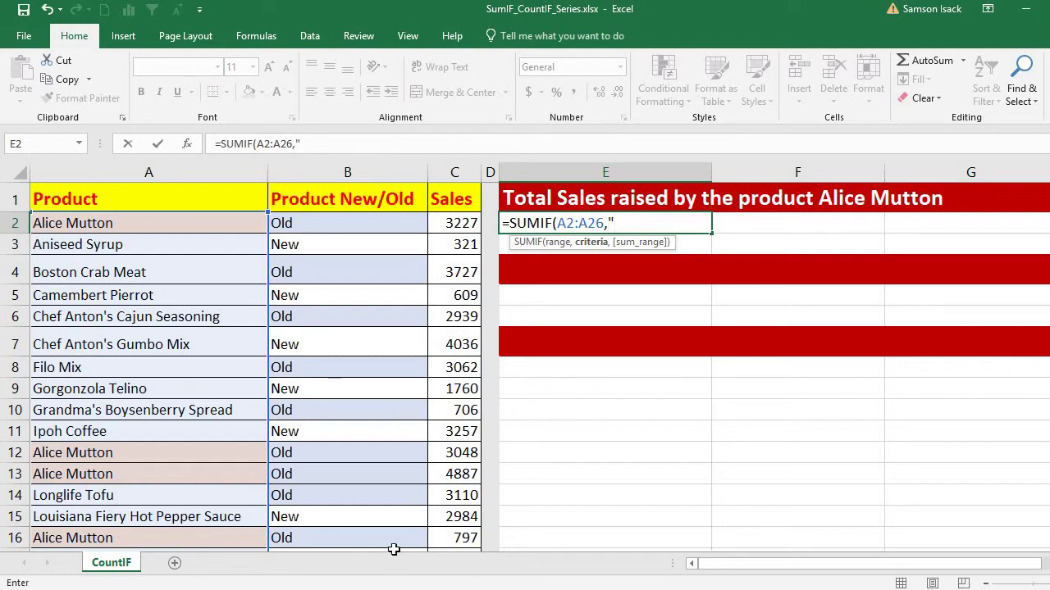
type("Alice")
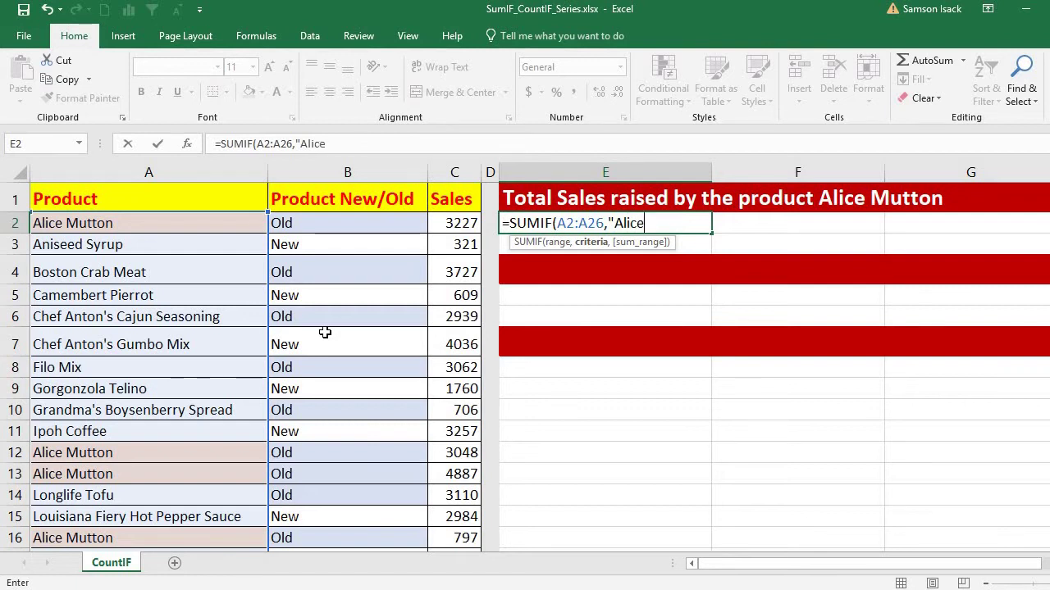
type(" Mutton")
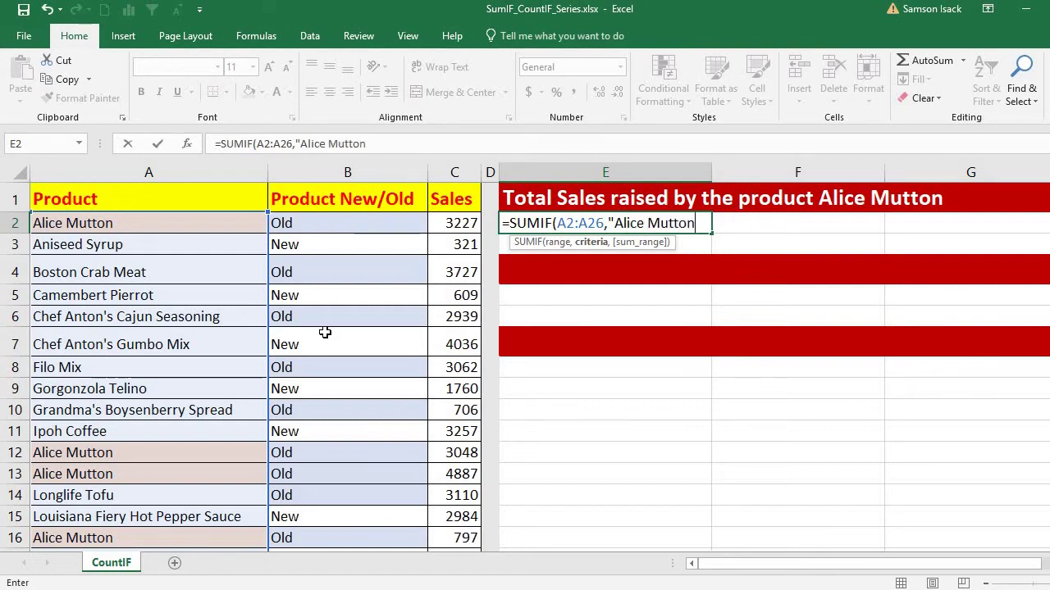
type("\",")
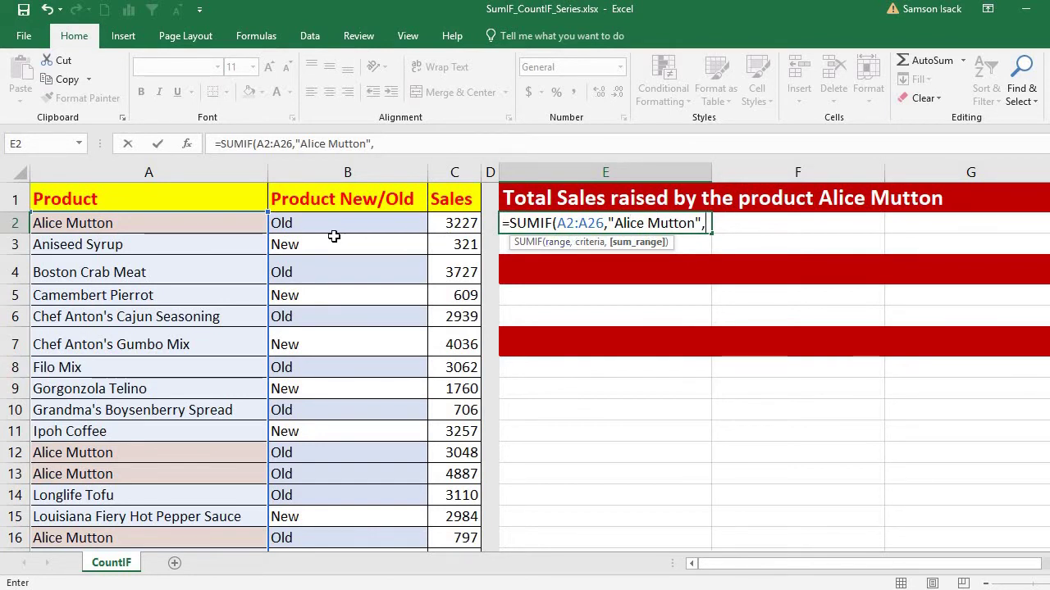
- Complete the SUMIF formula in E2 with the sales cells C2:C26 as the sum range and enter it
left_click_drag(457, 223, 454, 521)
scroll(1042, 330, "up", 4)
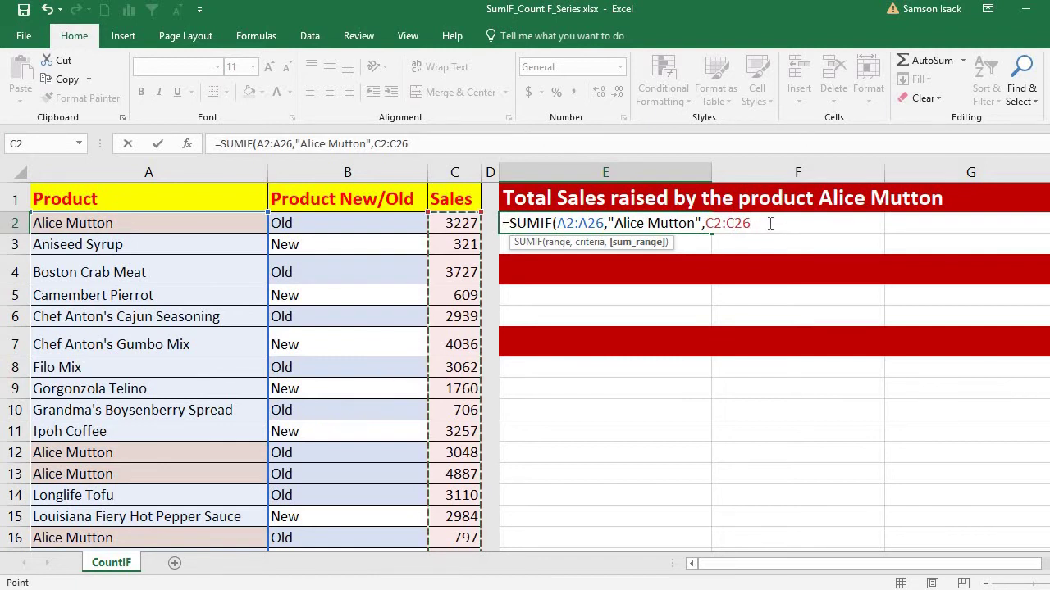
type(")")
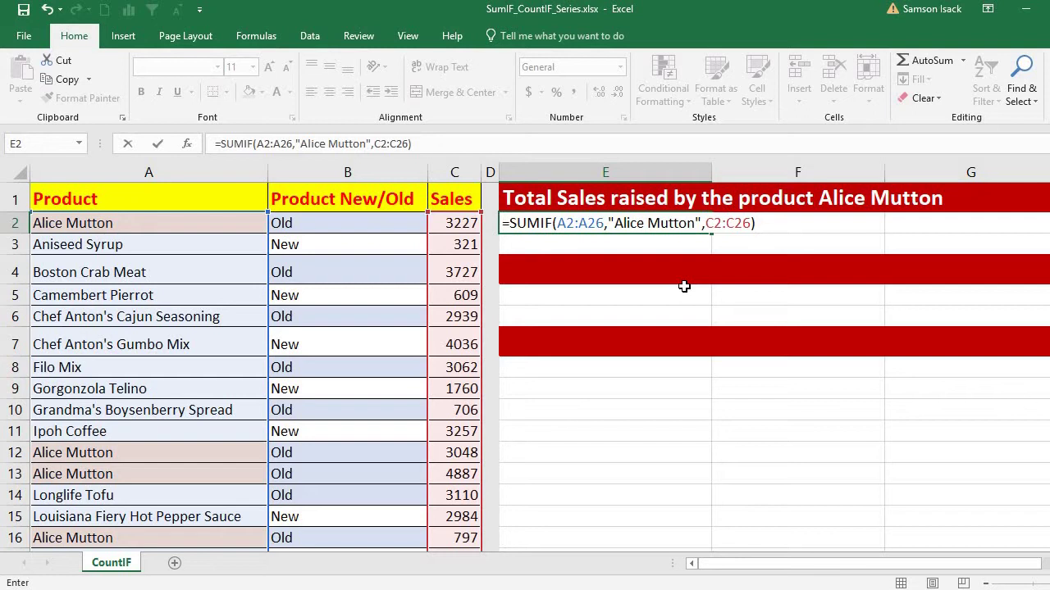
key("Return")
left_click(664, 223)
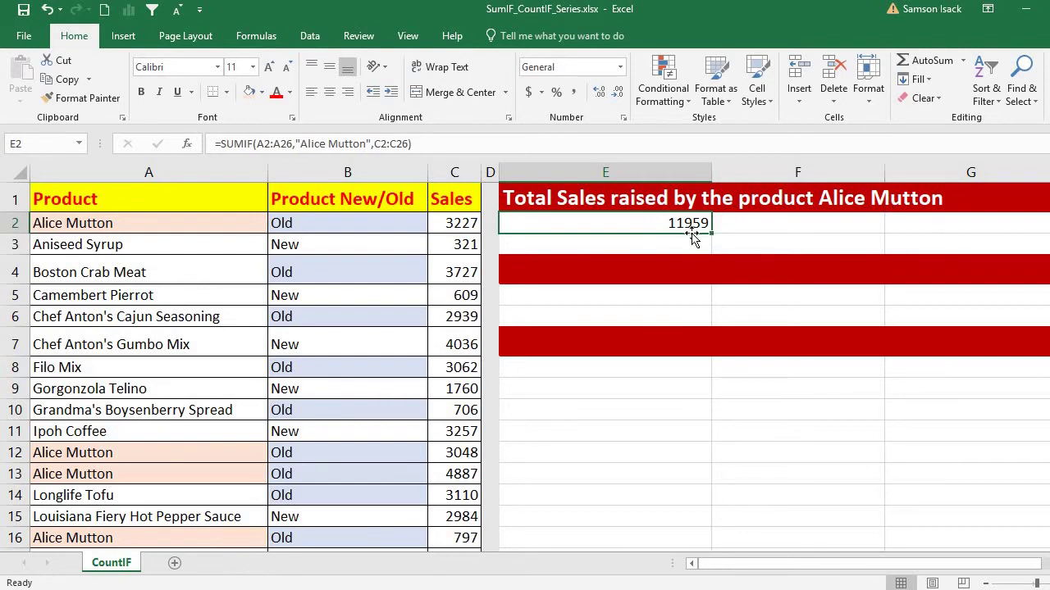
- Enter the check formula =C2+C12+C13+C16 in cell E10 to add the Alice Mutton sales individually
left_click(620, 408)
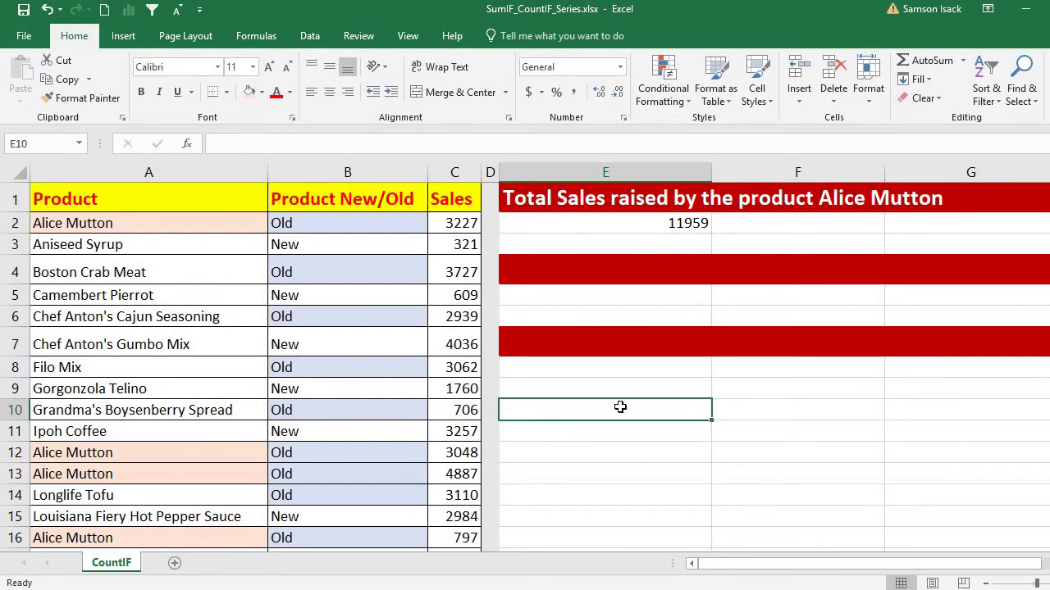
type("=")
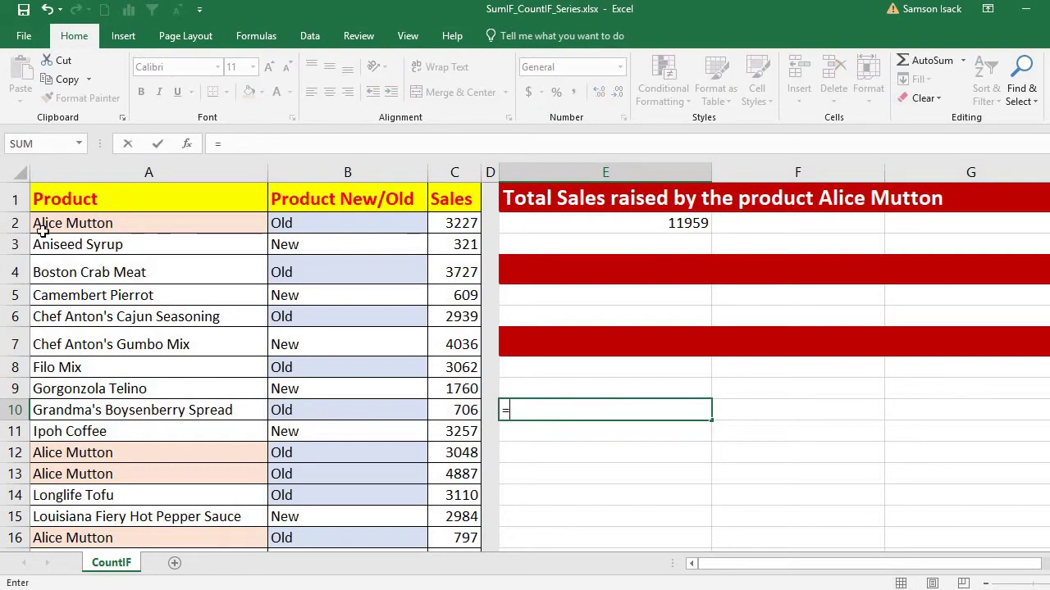
left_click(453, 222)
type("+")
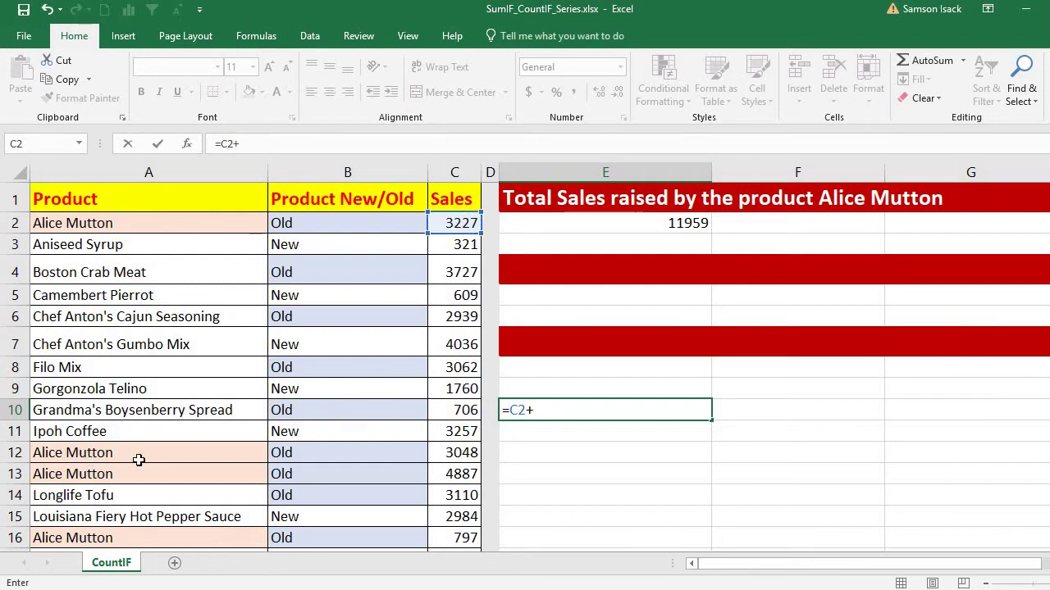
left_click(456, 454)
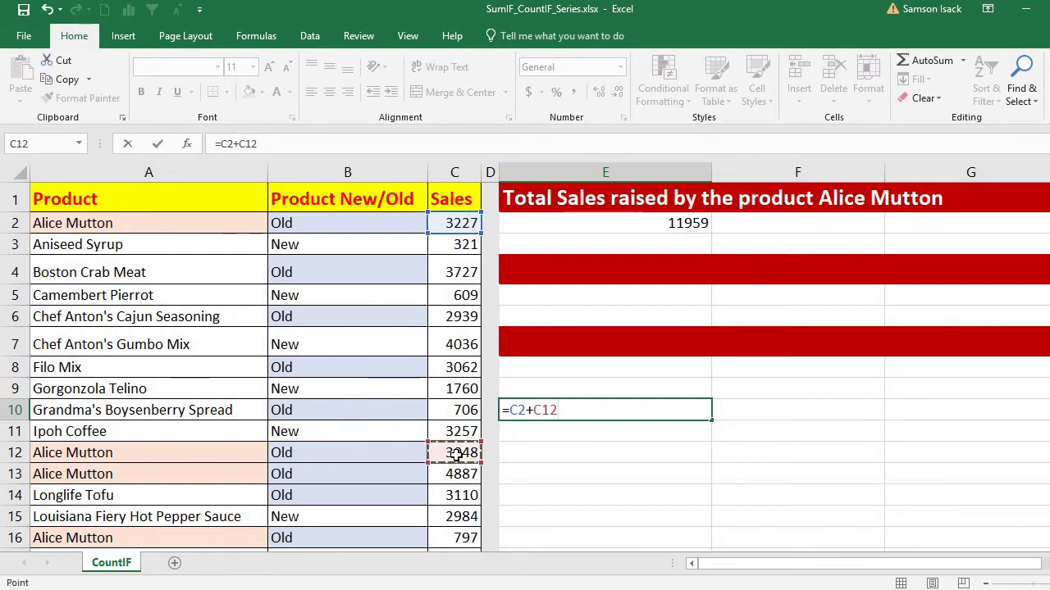
type("+")
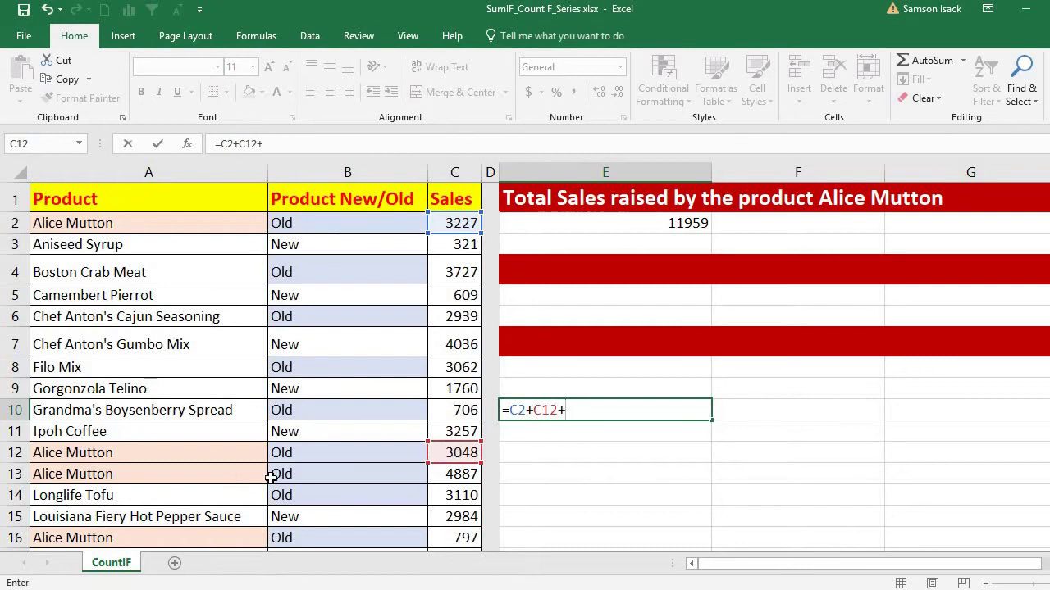
left_click(464, 476)
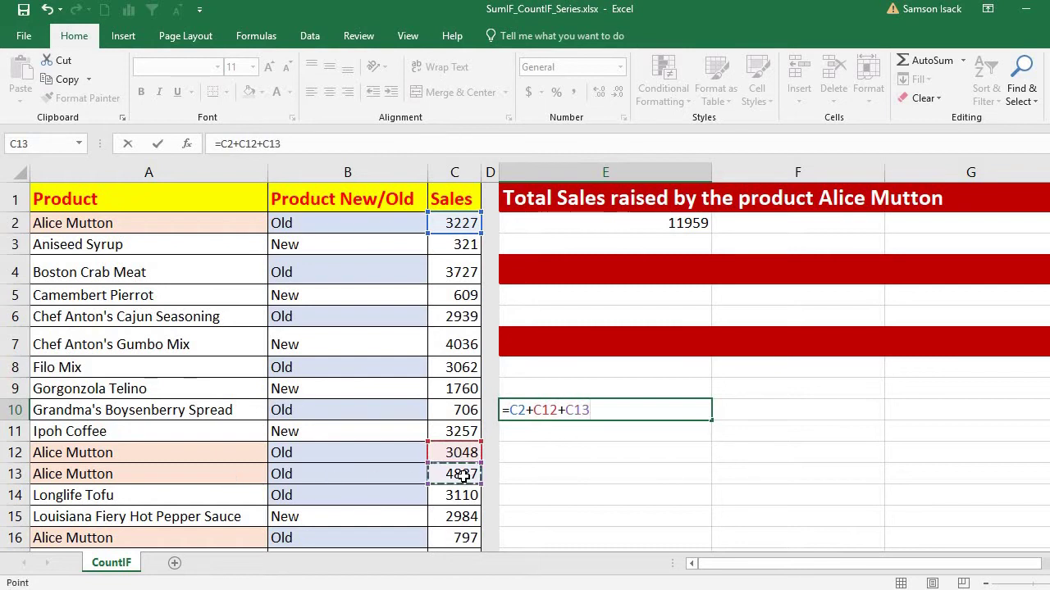
type("+")
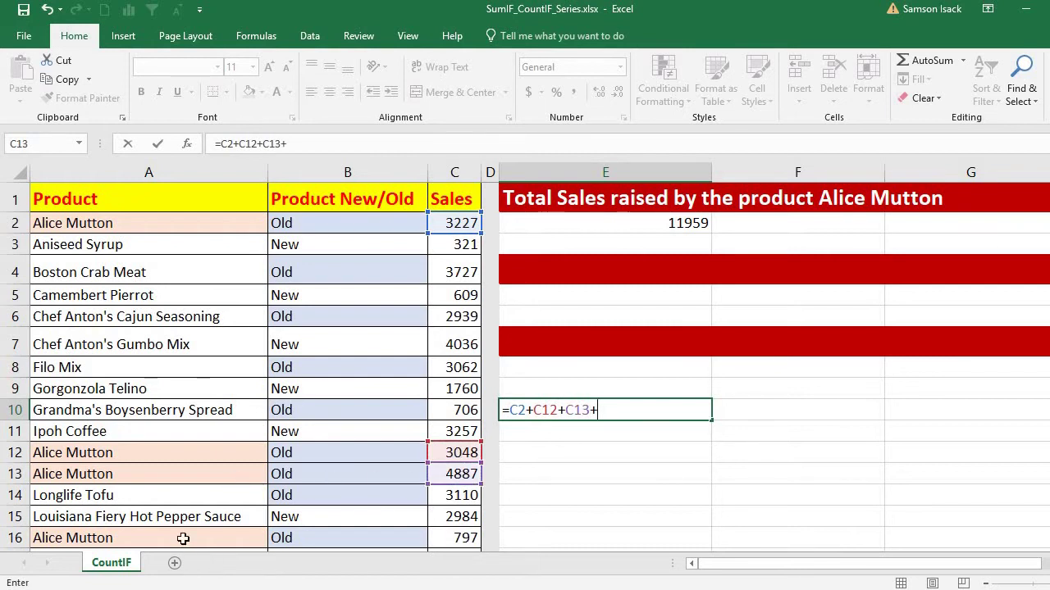
left_click(466, 539)
key("Return")
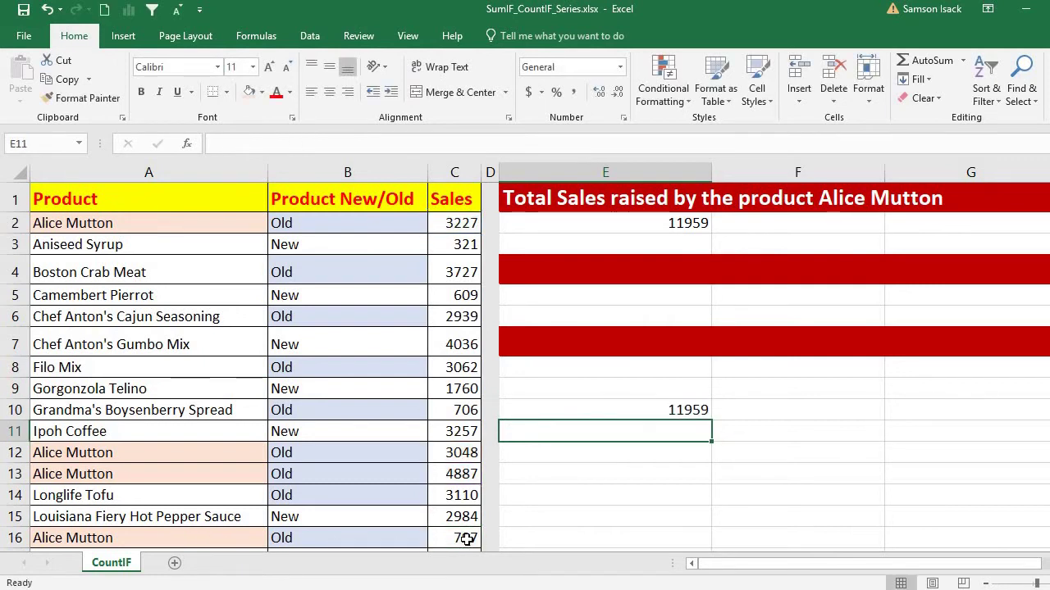
- Compare the check formula in E10 with the SUMIF formula in E2
left_click(698, 409)
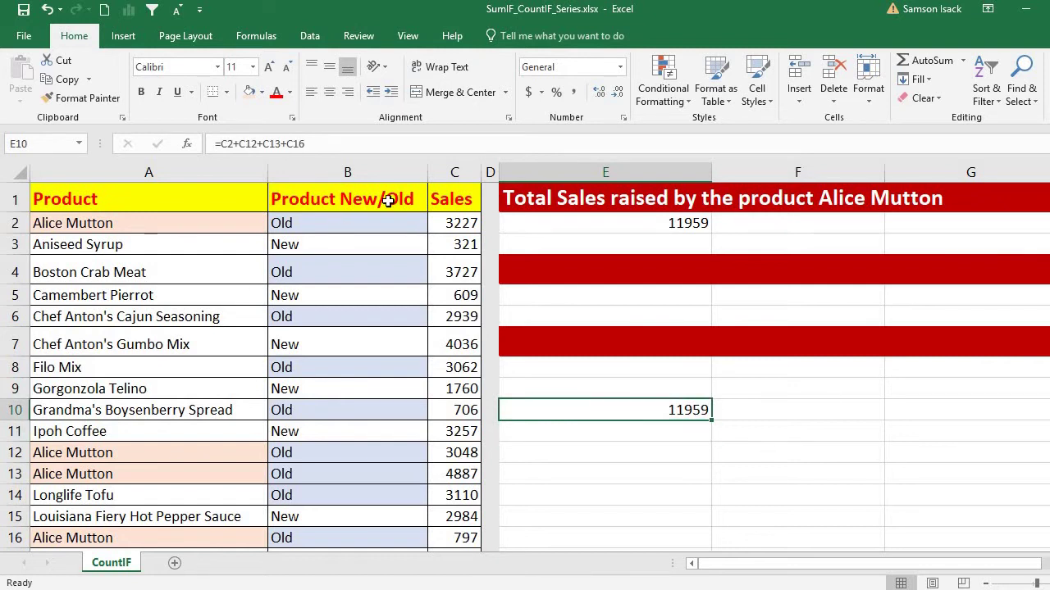
left_click(686, 222)
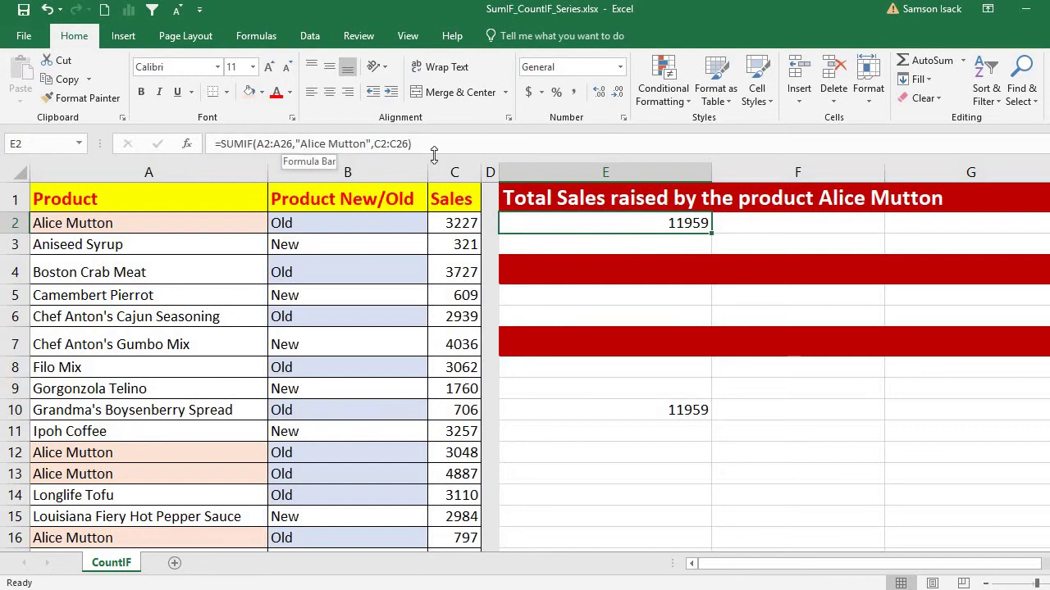
left_click(628, 274)
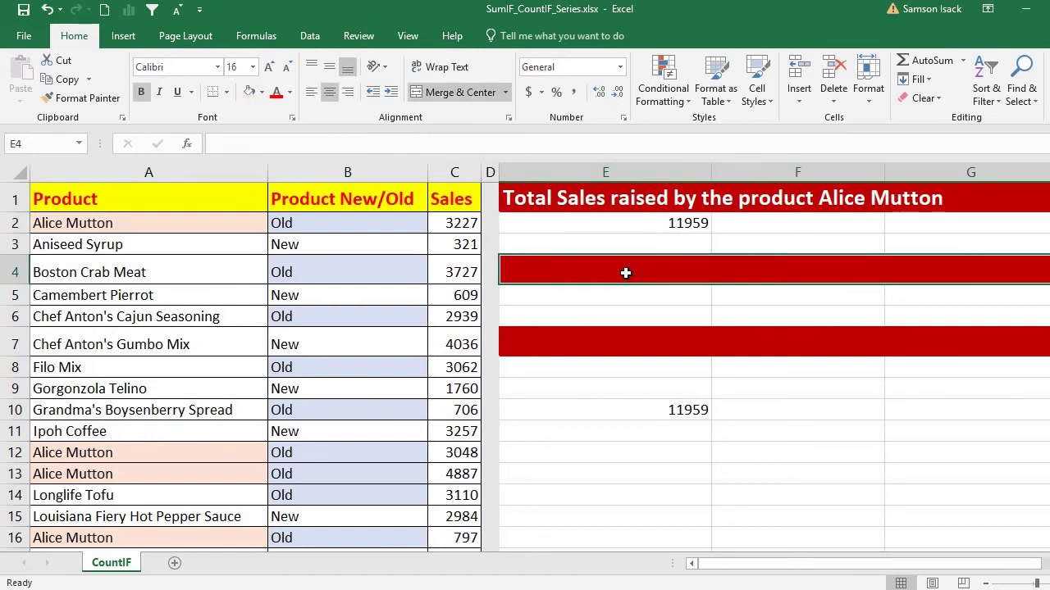
- Copy the heading from the merged cell E1 into the empty red heading bar at E4
left_click(560, 199)
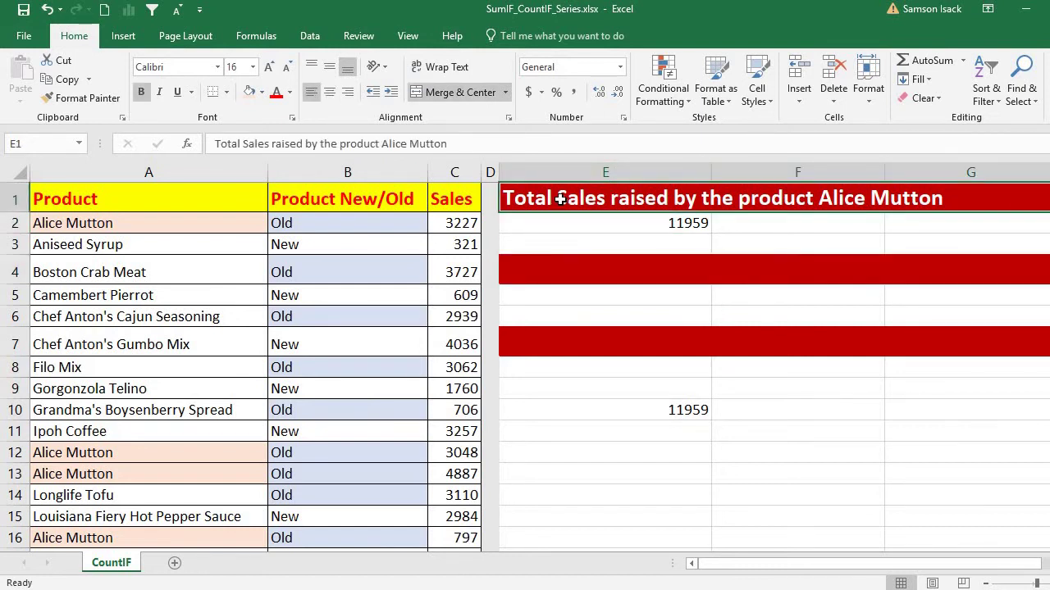
right_click(560, 199)
left_click(609, 230)
left_click(566, 270)
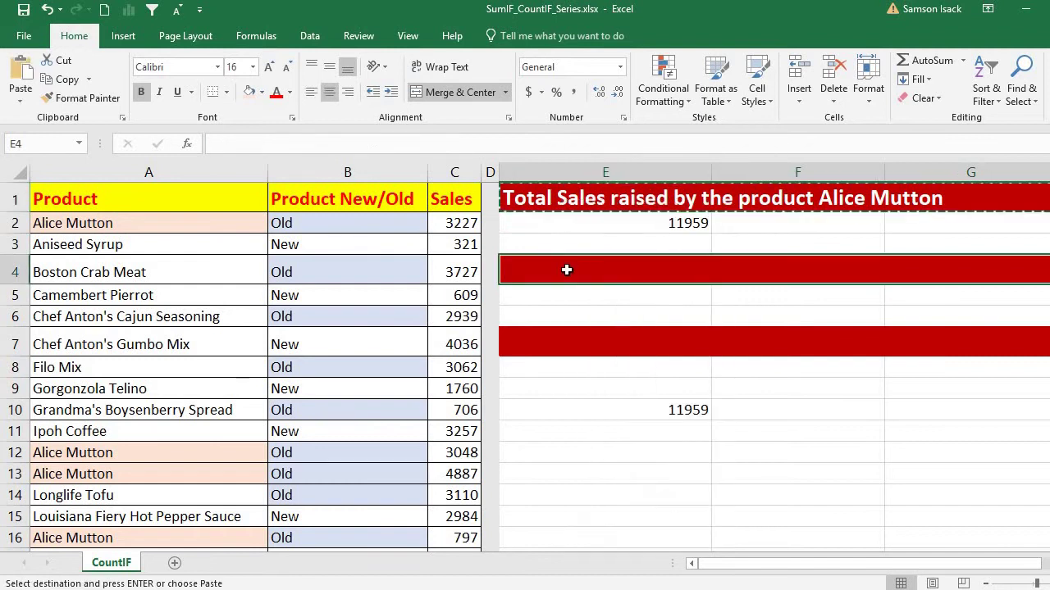
key("ctrl+v")
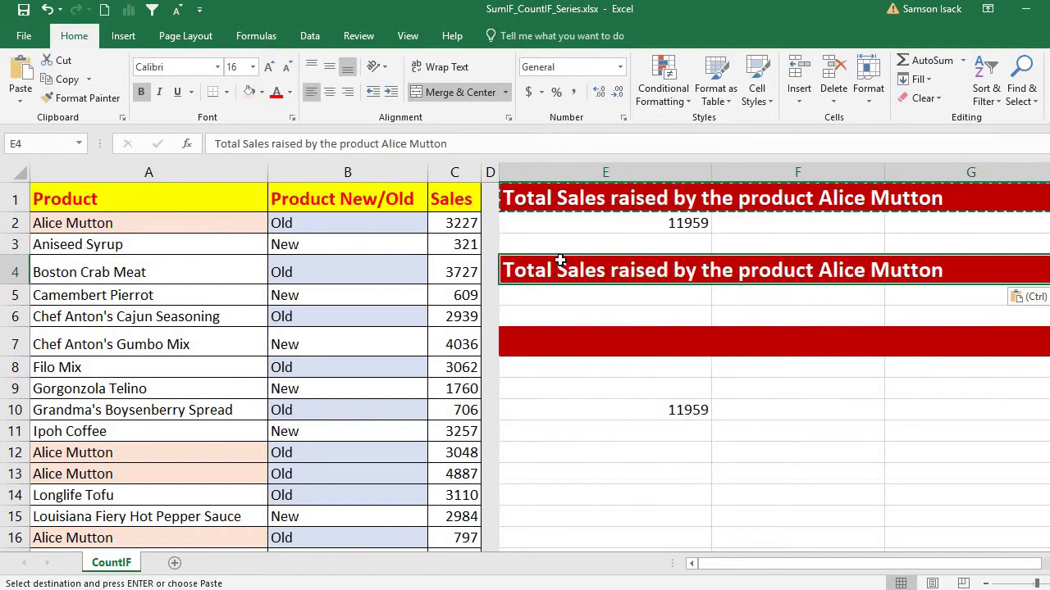
- Change the copied heading in E4 to "Total Sales where the sales >1000 $"
double_click(741, 273)
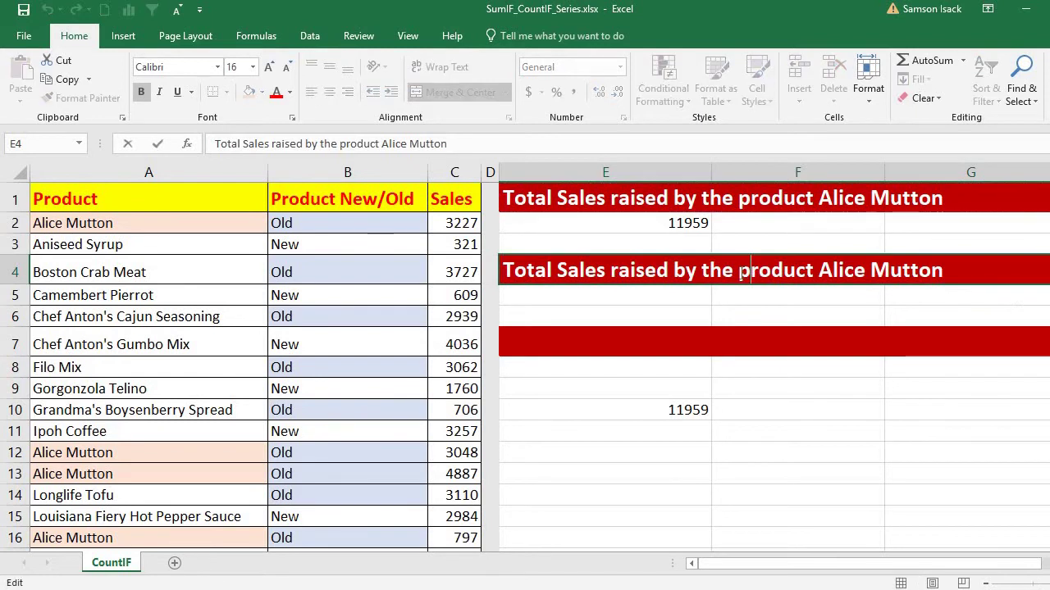
left_click_drag(741, 273, 944, 272)
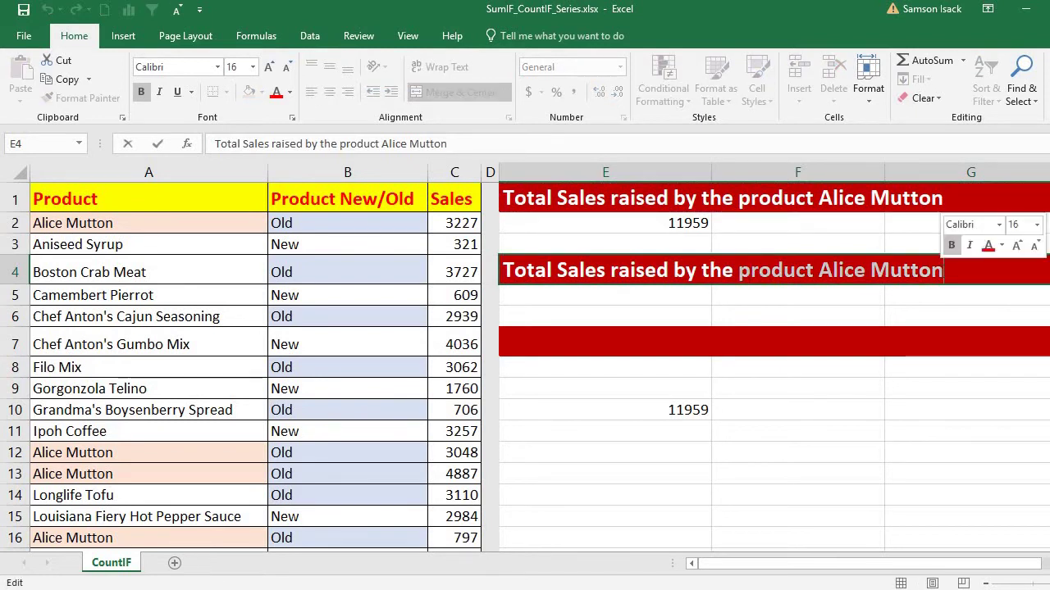
key("BackSpace")
key("BackSpace")
key("BackSpace")
key("BackSpace")
key("BackSpace")
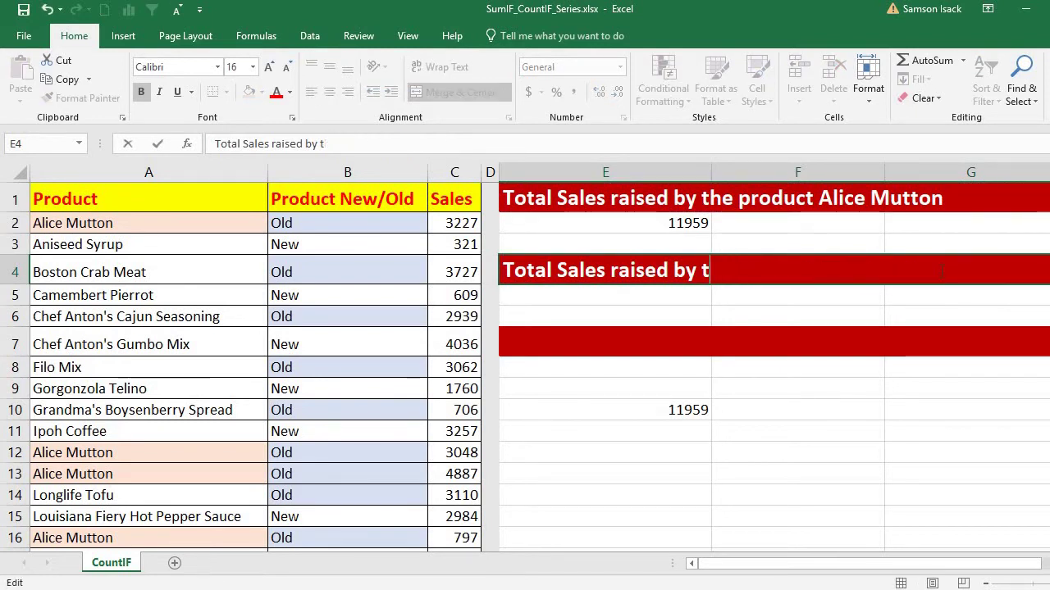
key("BackSpace")
key("BackSpace")
key("BackSpace")
key("BackSpace")
key("BackSpace")
key("BackSpace")
key("BackSpace")
key("BackSpace")
key("BackSpace")
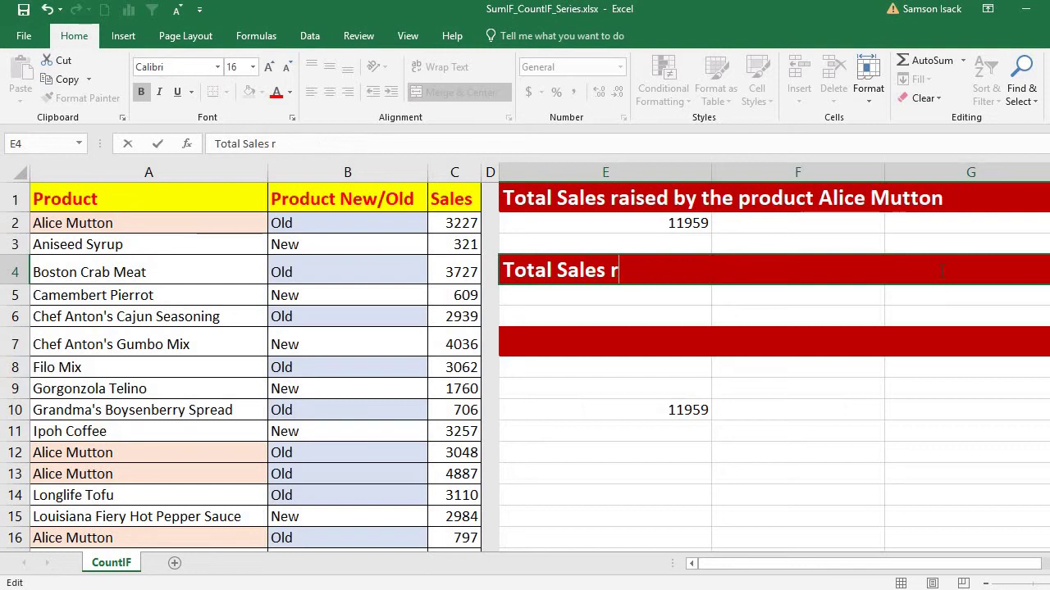
type("where")
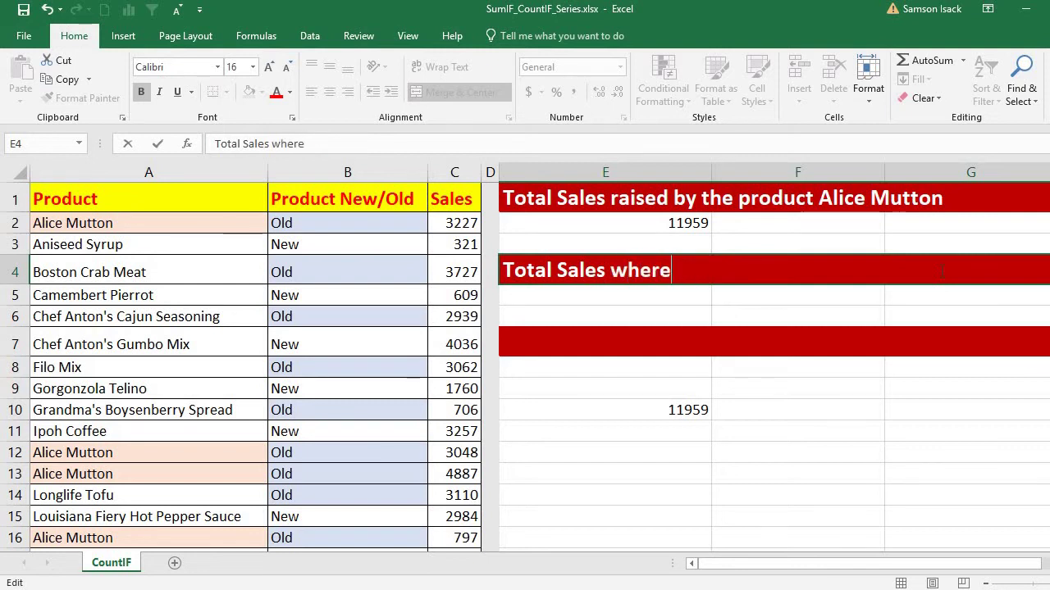
type(" the sales")
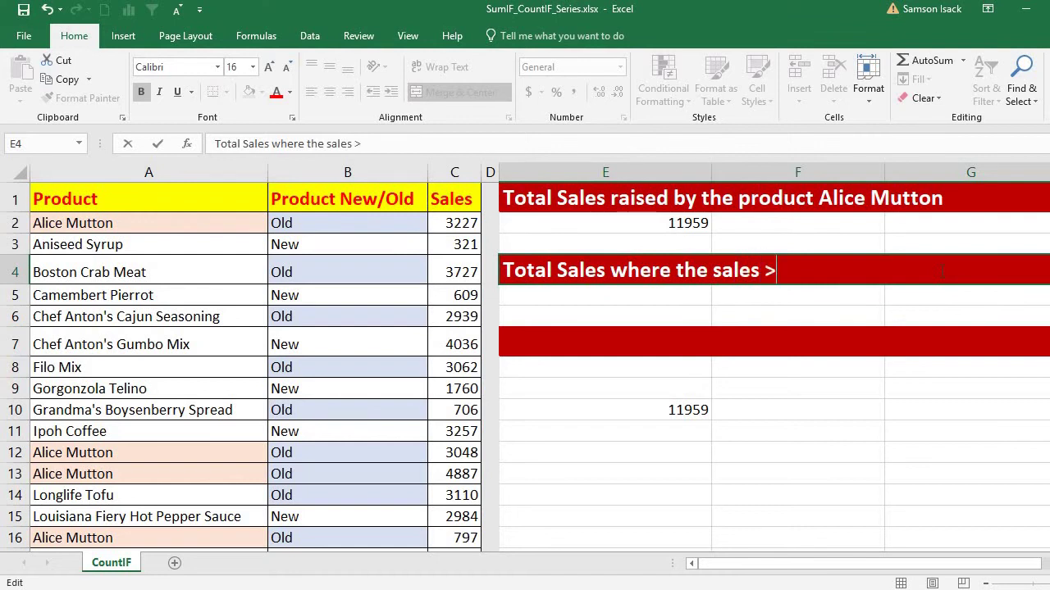
type(" >1000 ")
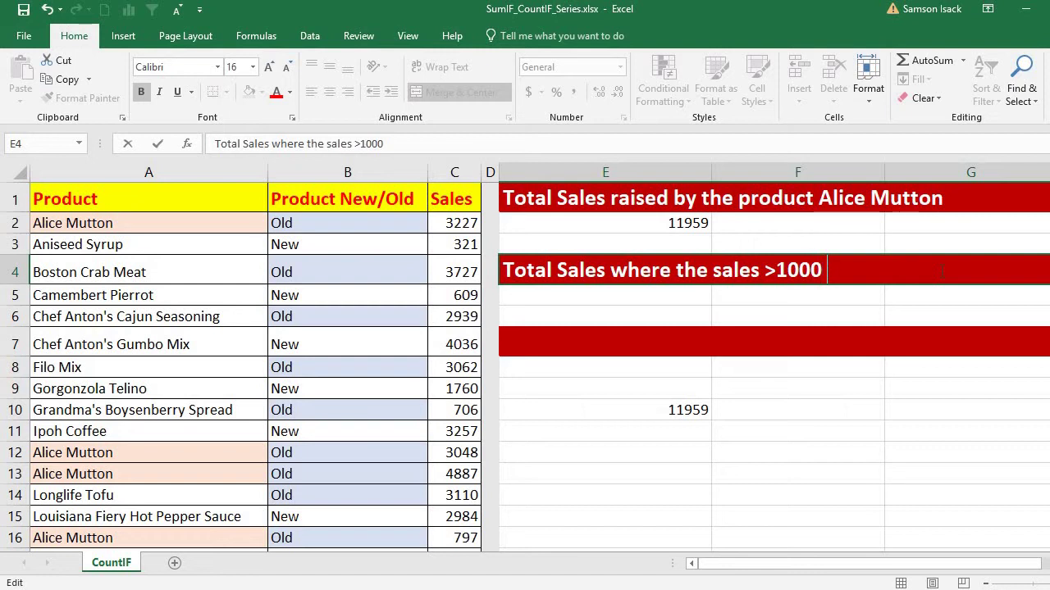
type("$")
- Start a SUMIF formula in cell E5 with the sales cells C2:C26 as the range argument
left_click(609, 299)
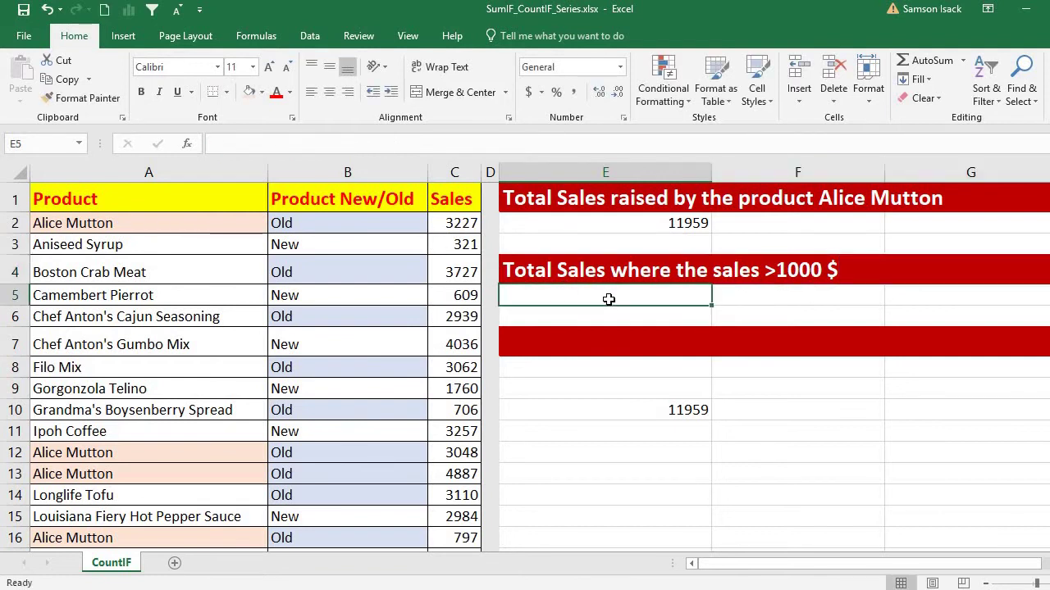
type("=S")
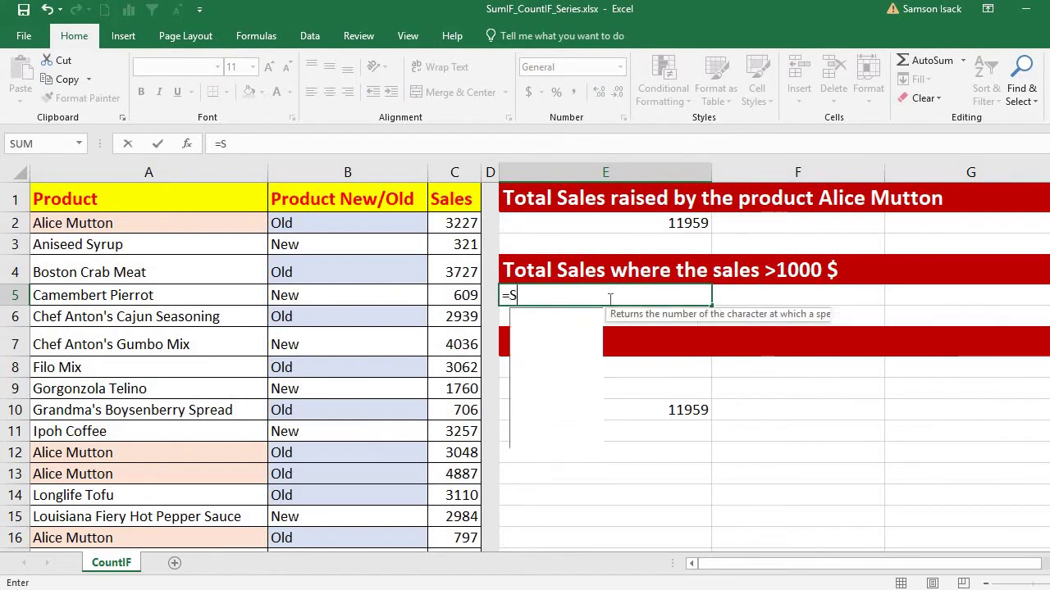
type("Umif")
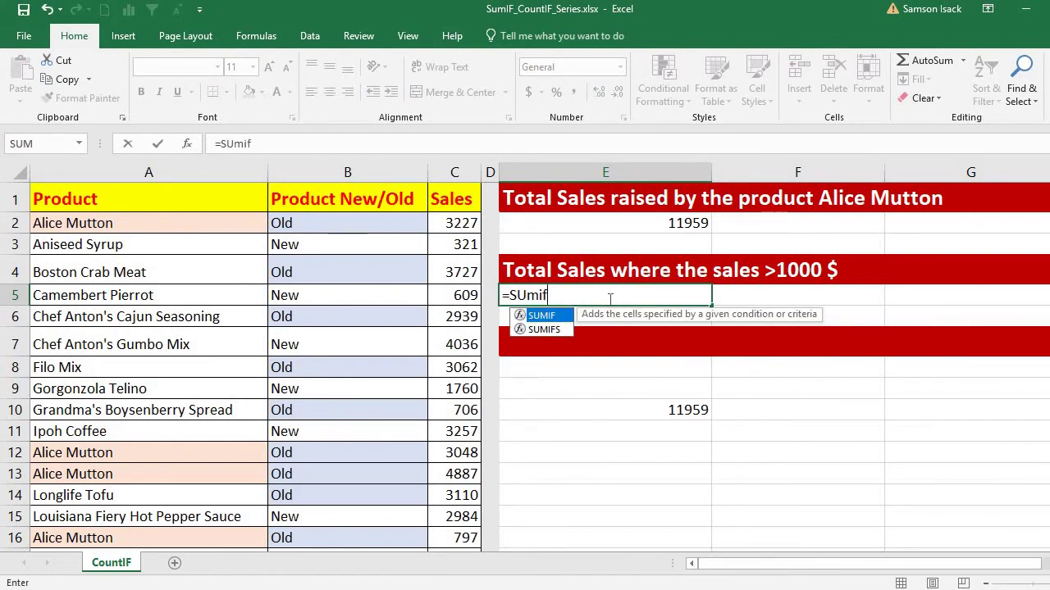
type("(")
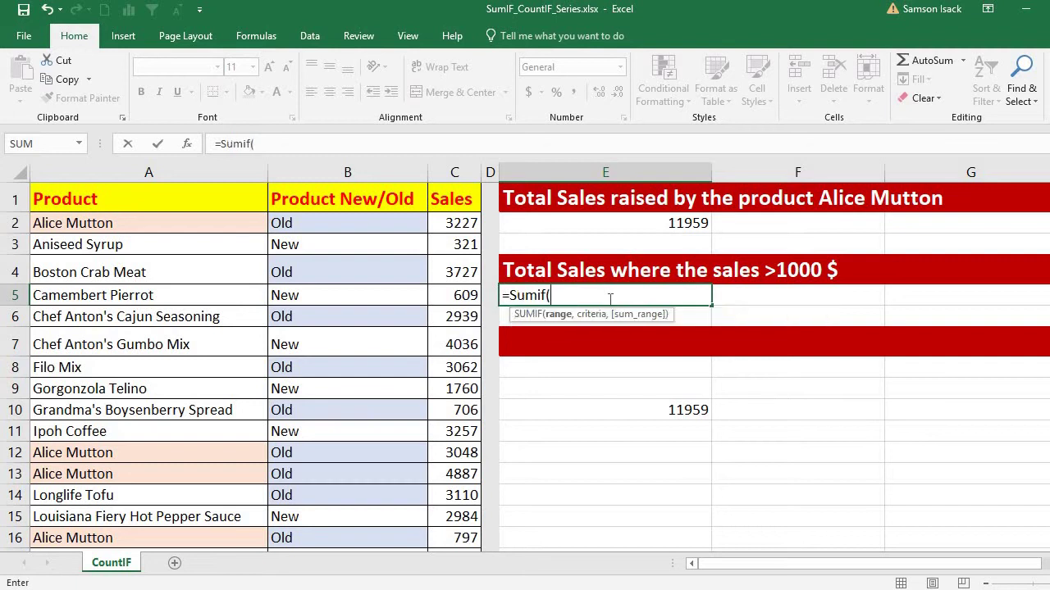
left_click(467, 223)
left_click_drag(458, 347, 449, 511)
scroll(661, 292, "up", 4)
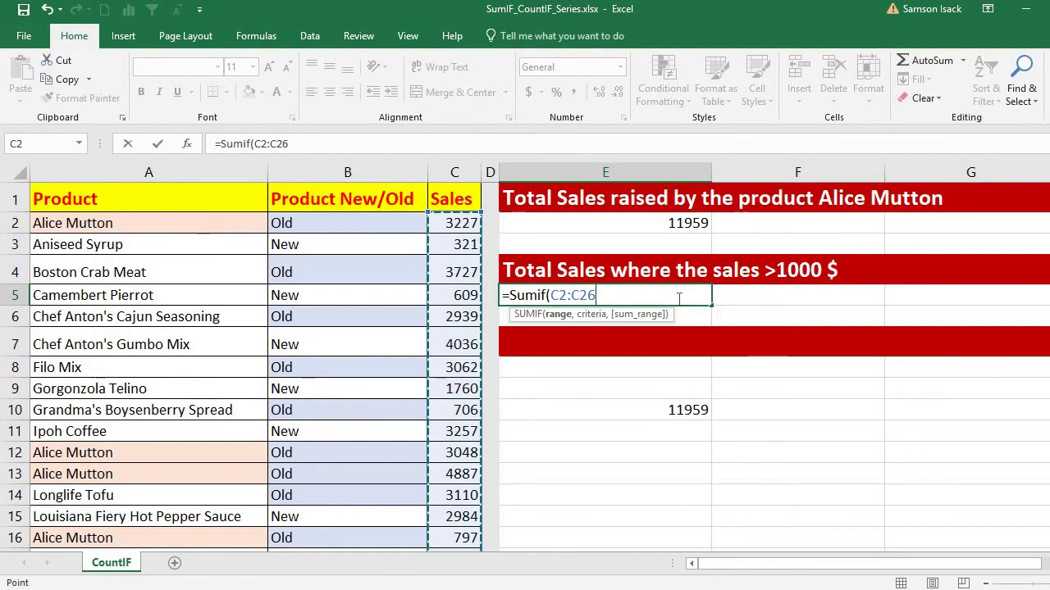
- Add ">1000" as the criteria of the SUMIF formula in E5 and enter it without a sum range
type(",\">")
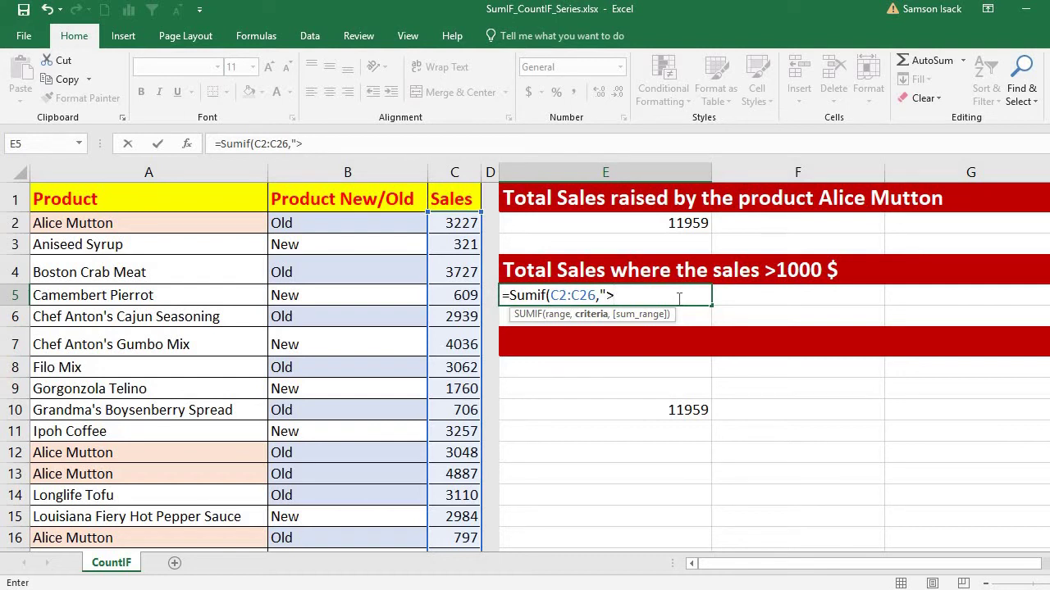
type("1000")
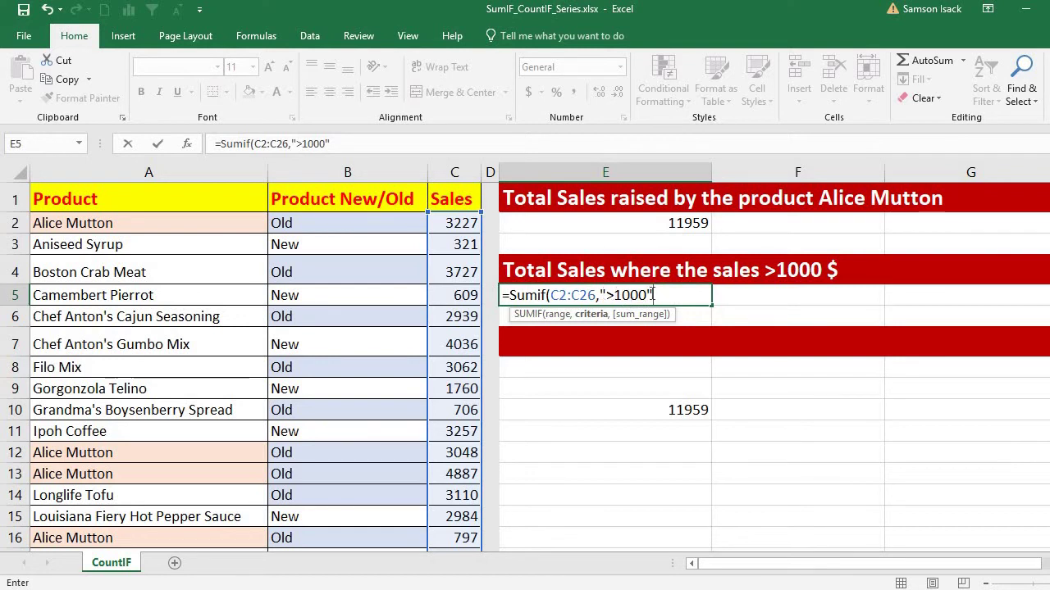
type(",")
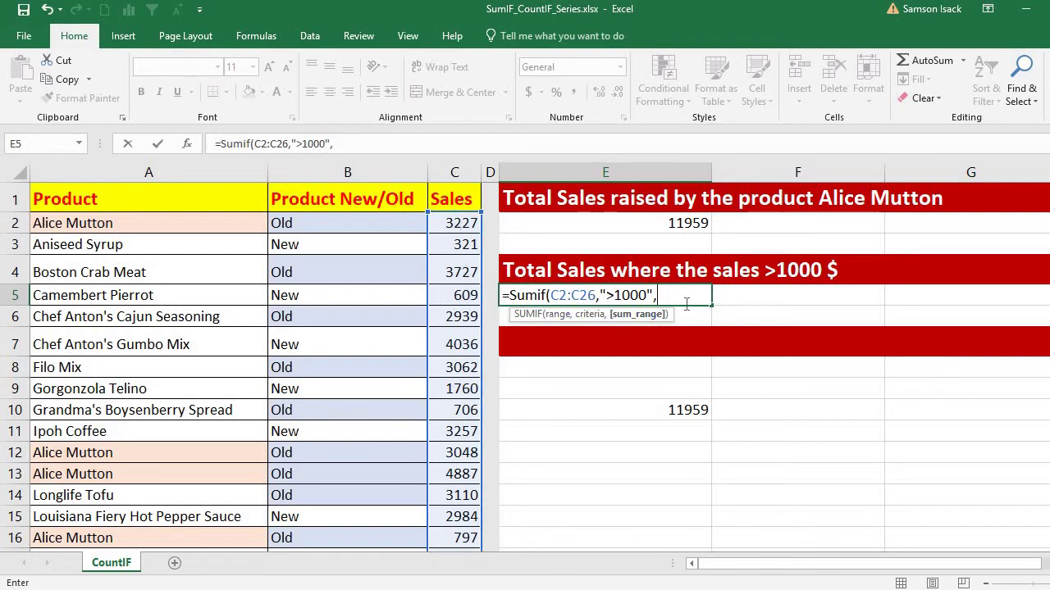
key("BackSpace")
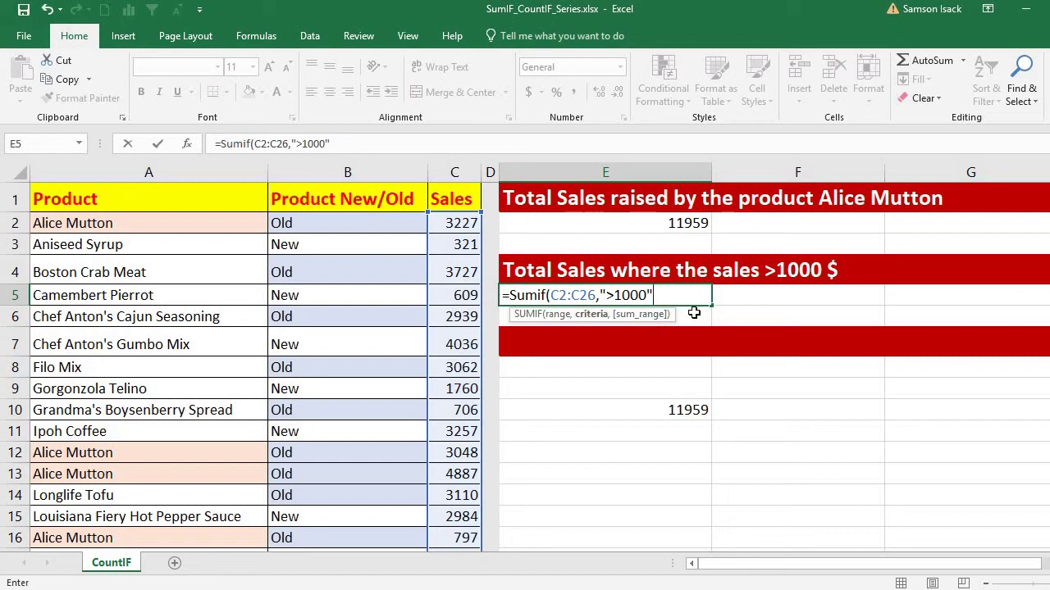
type(")")
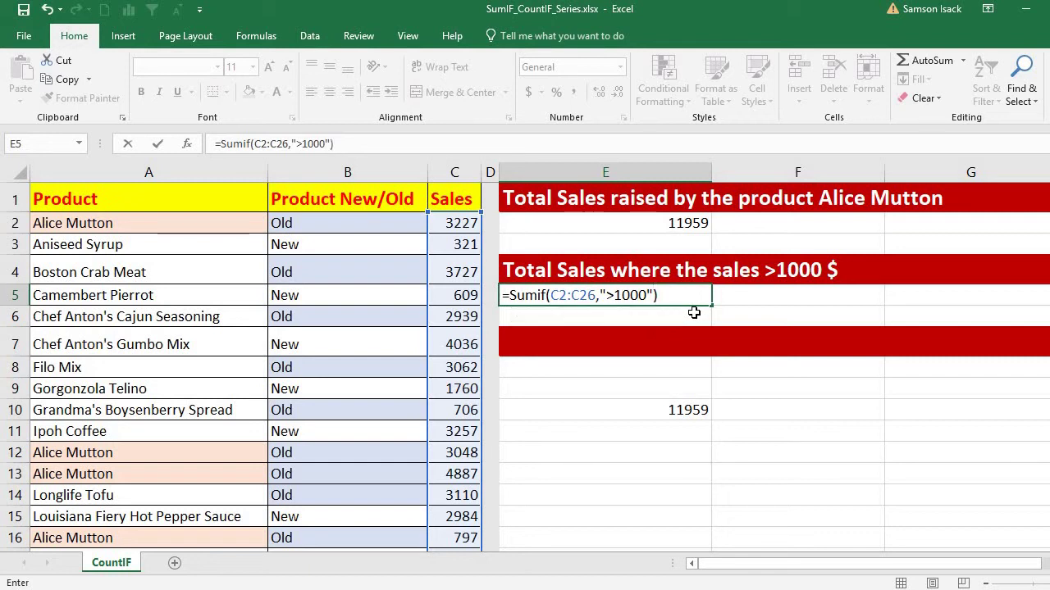
key("Return")
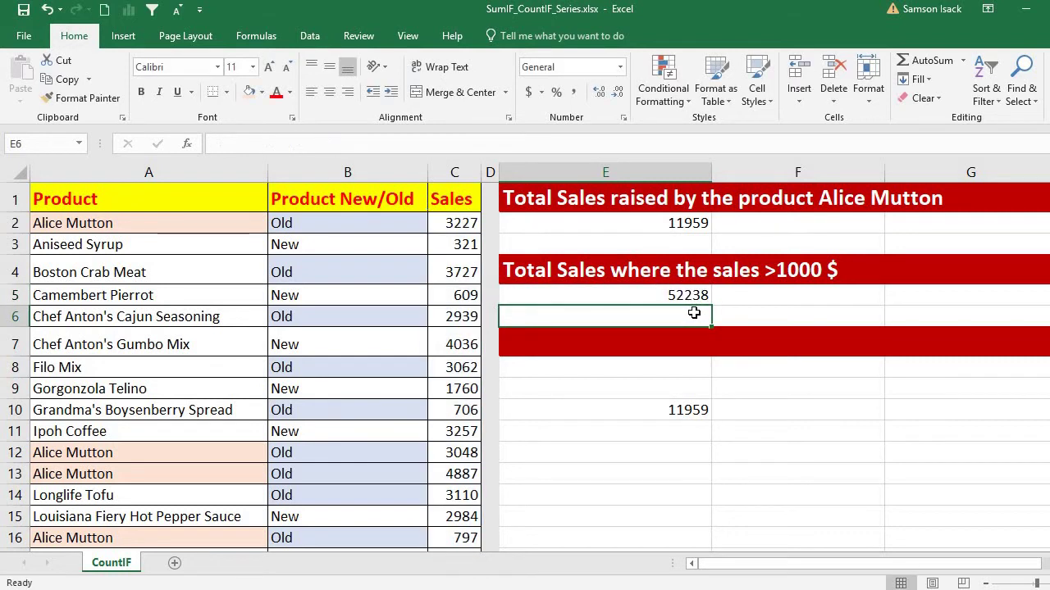
- Review the SUMIF formula in E5 against the sales values and look at the Old and New entries in column B
left_click(698, 297)
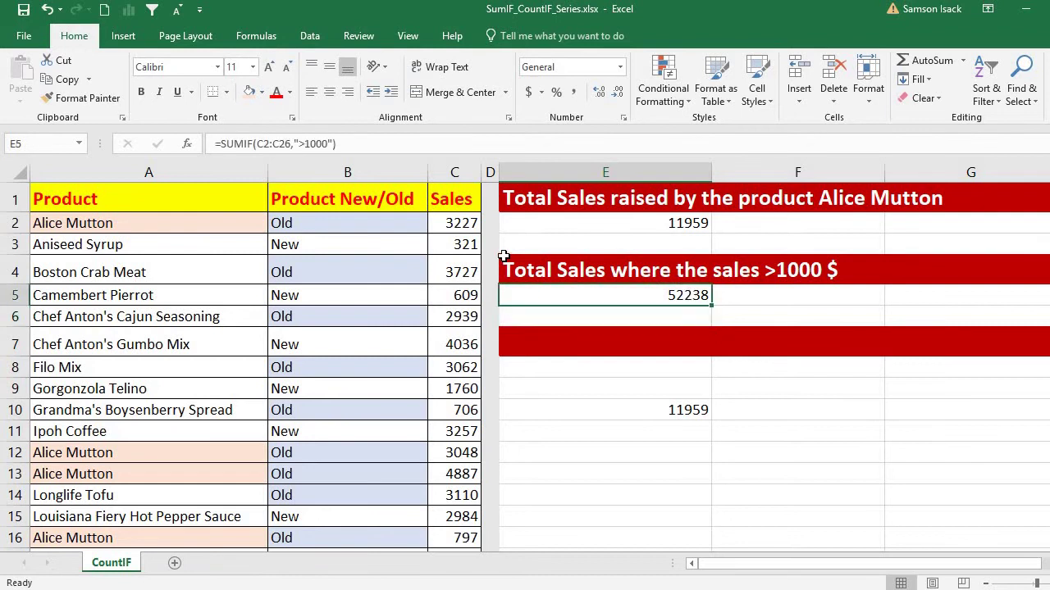
left_click(469, 221)
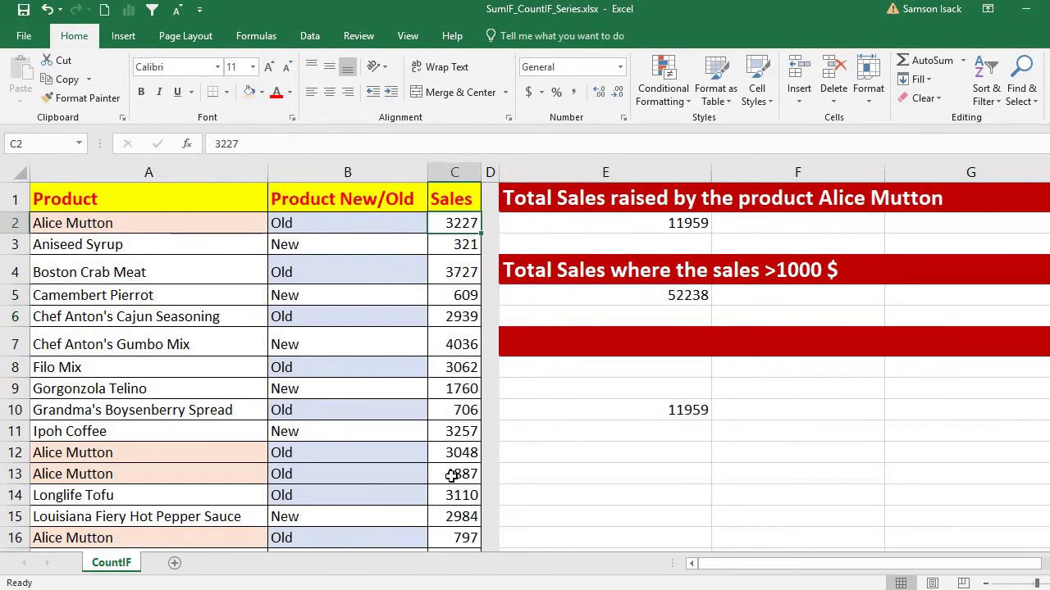
left_click(681, 297)
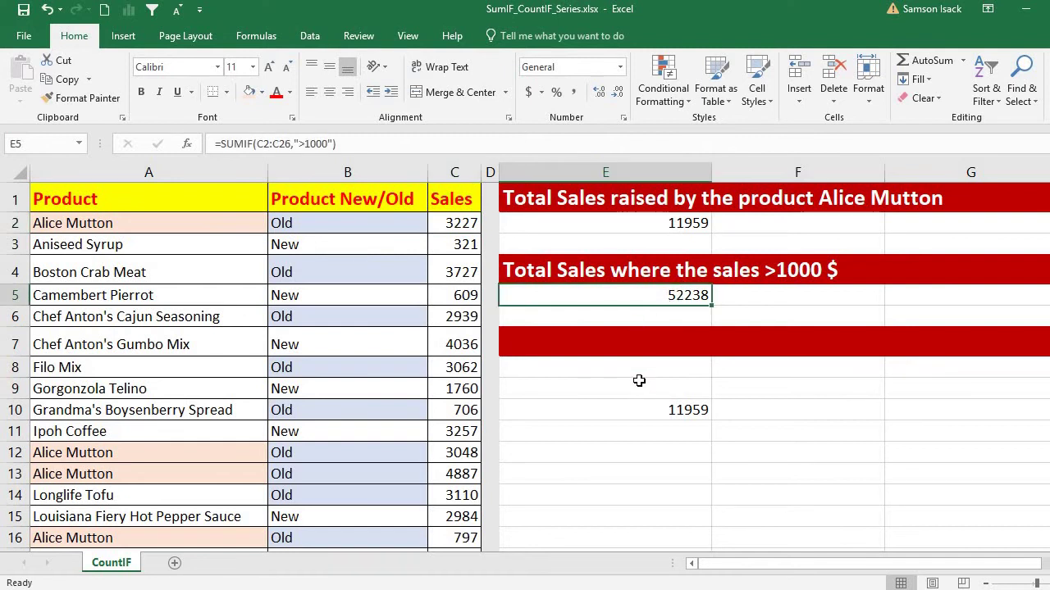
left_click(587, 345)
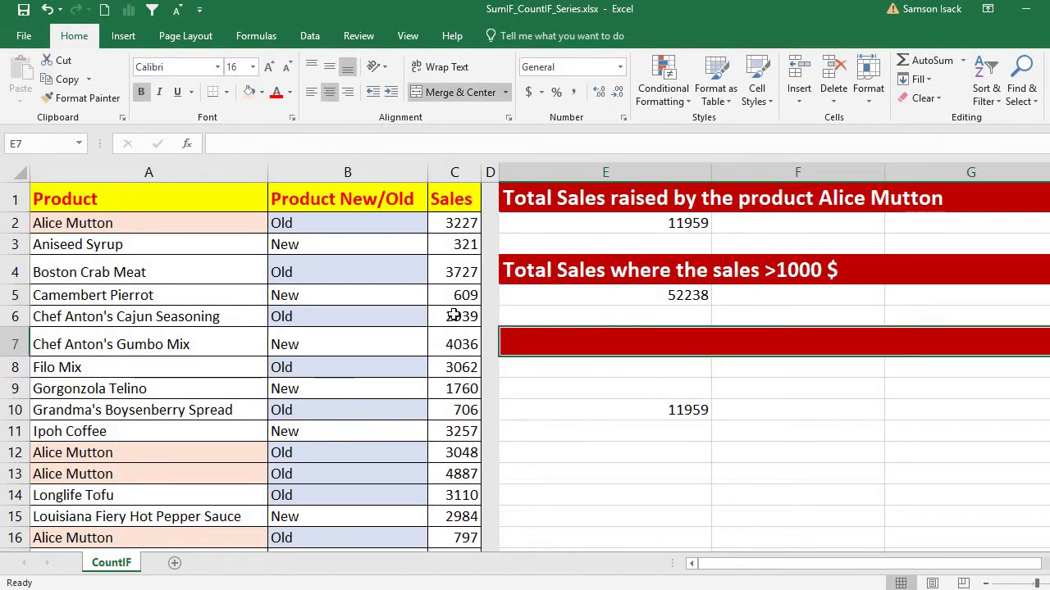
left_click(328, 229)
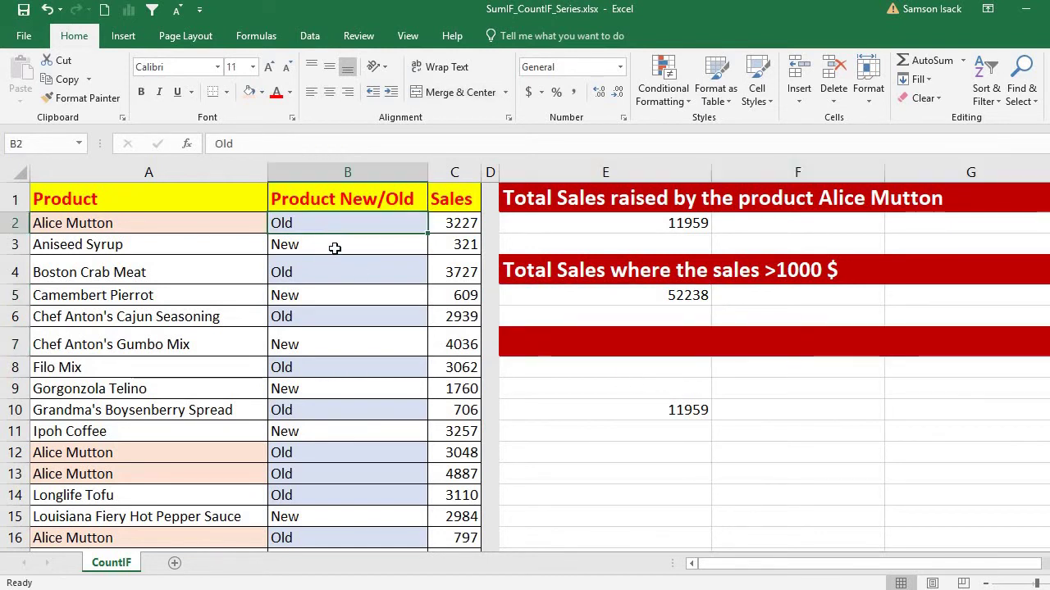
left_click(334, 248)
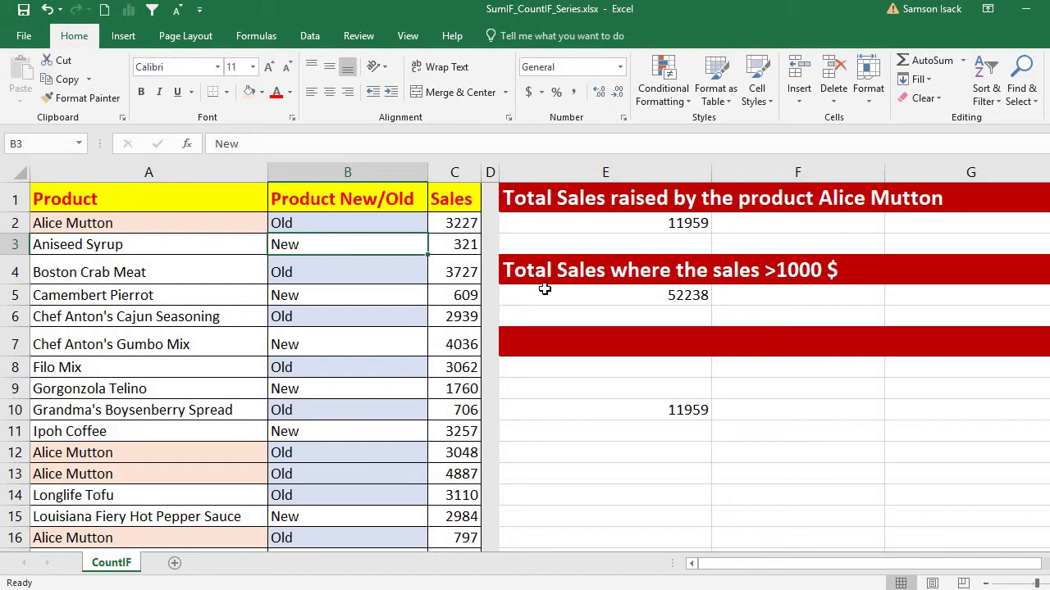
left_click(556, 369)
type("=")
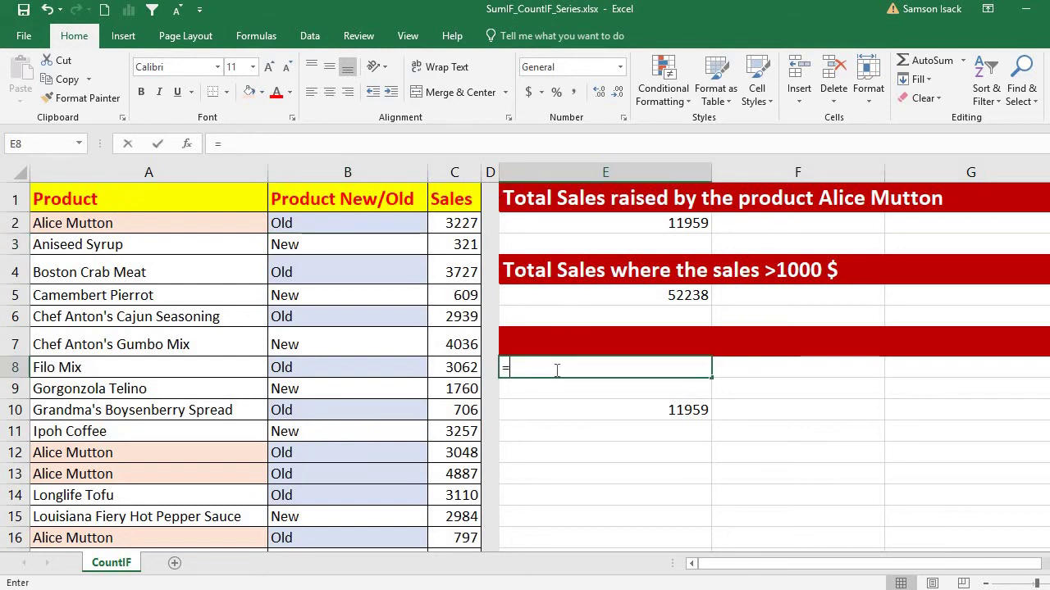
type("Sum")
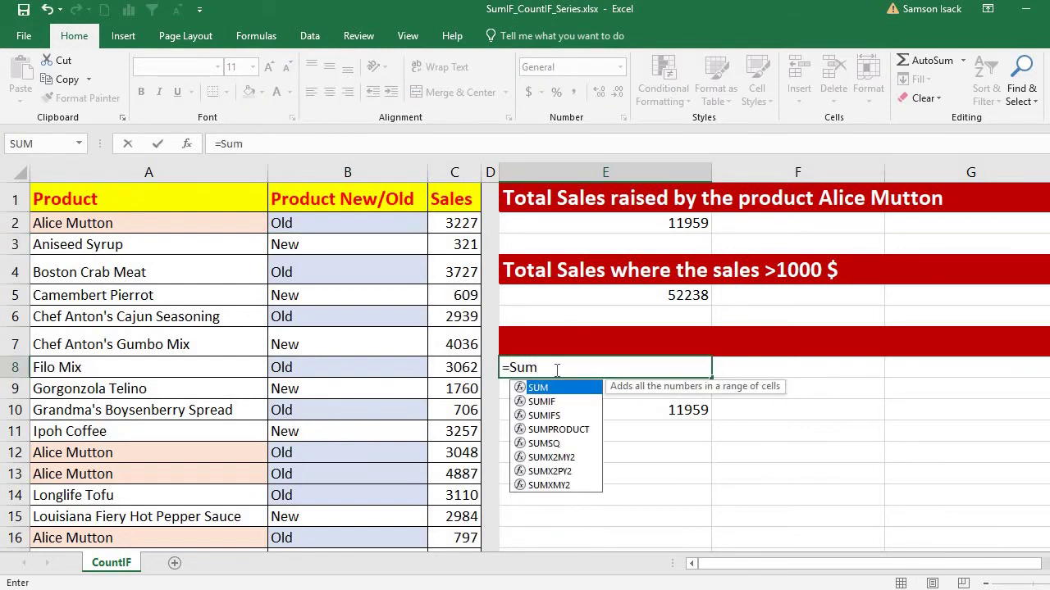
type("IF")
key("BackSpace")
key("BackSpace")
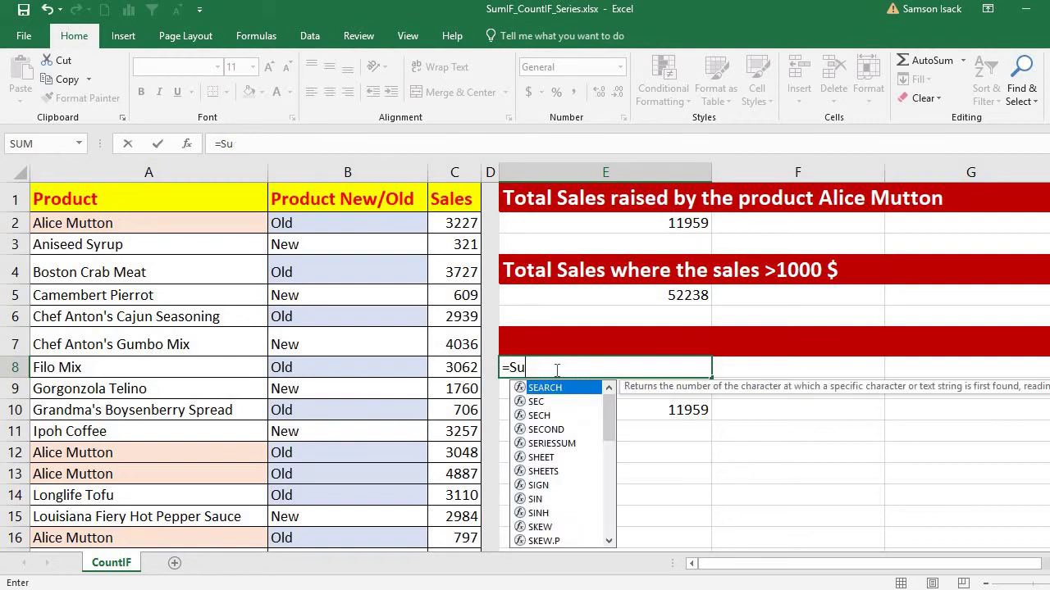
key("BackSpace")
key("BackSpace")
key("BackSpace")
key("Escape")
- Enter the heading "Total Sales of New/Old products" in the empty red banner at E7
left_click(567, 331)
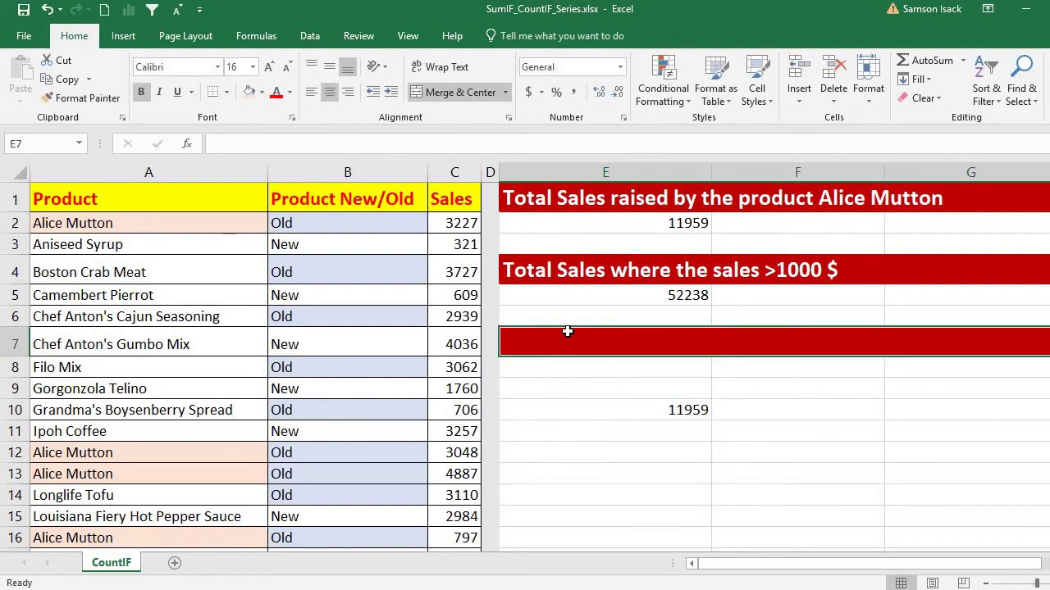
type("New")
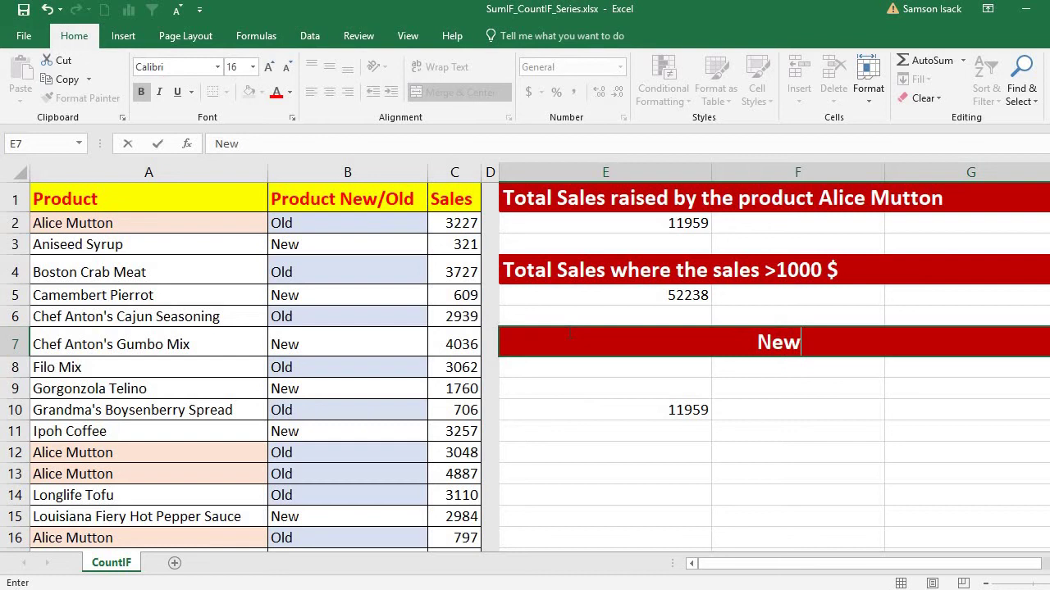
type(".OLD")
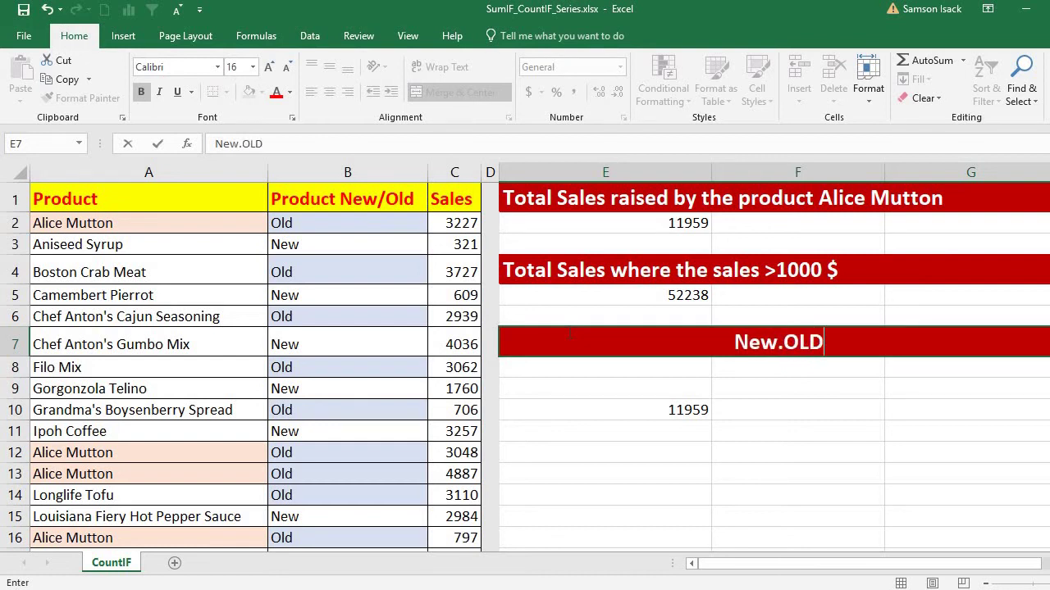
key("BackSpace")
key("BackSpace")
key("BackSpace")
key("BackSpace")
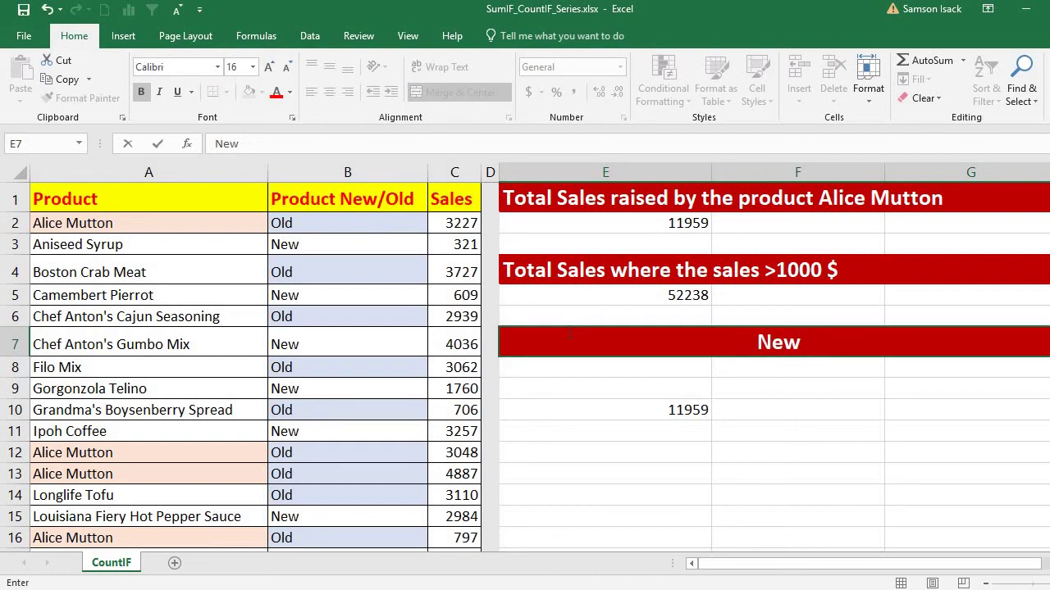
type("/ol")
key("BackSpace")
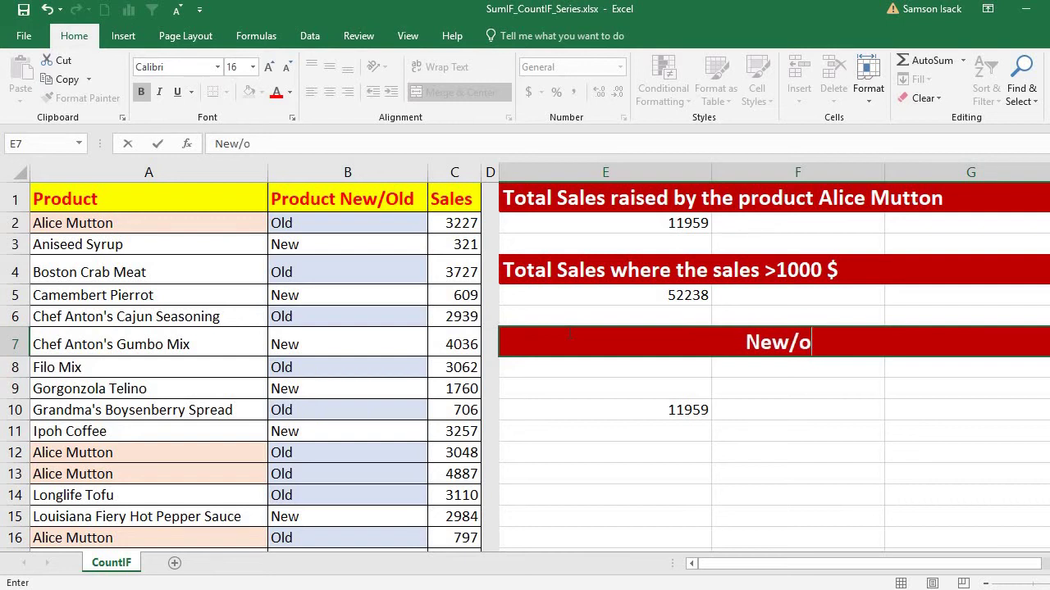
key("BackSpace")
type("Old")
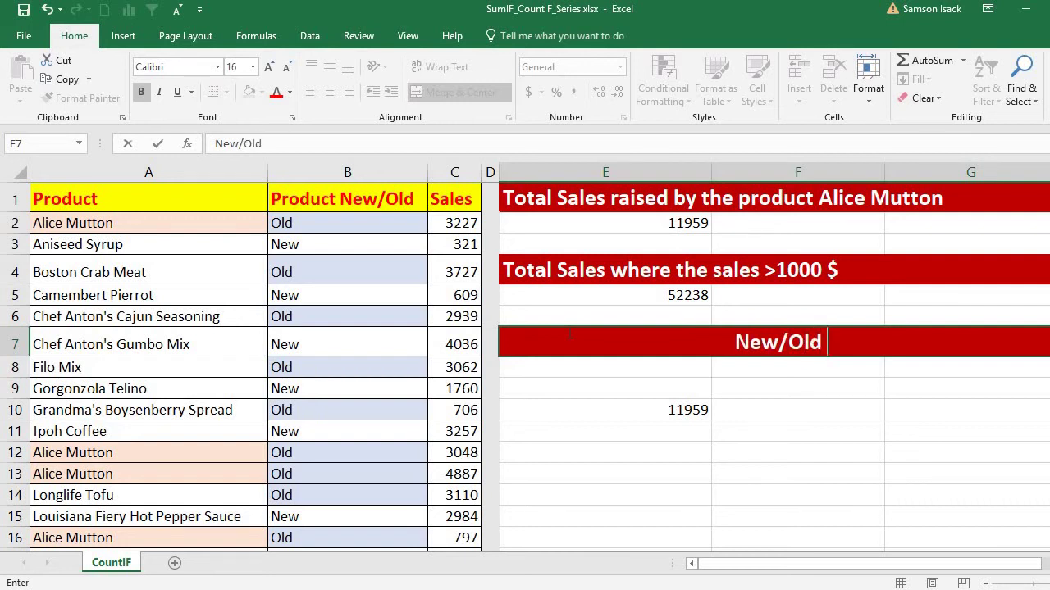
type(" products")
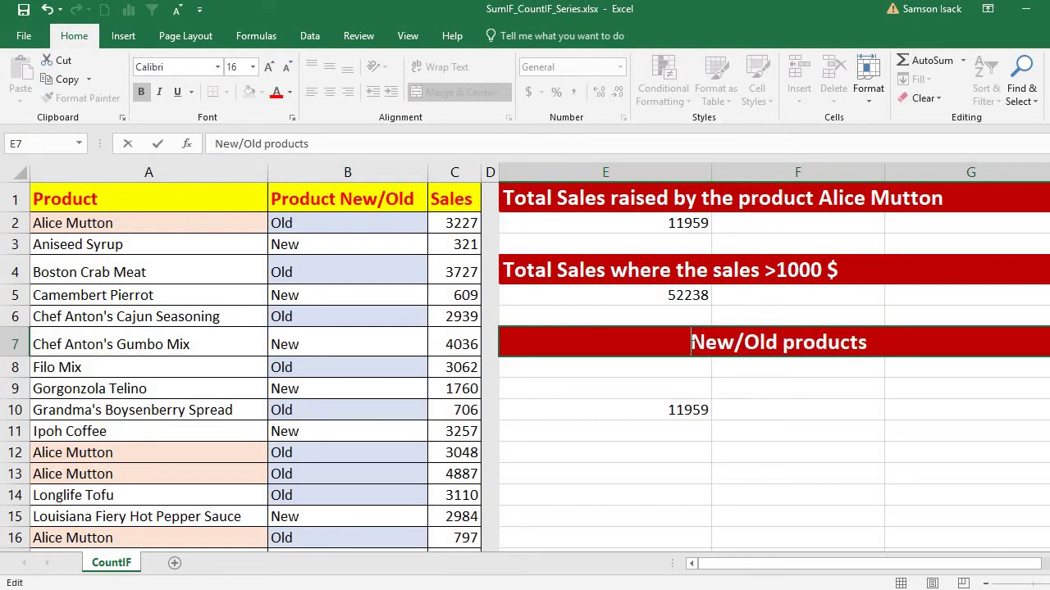
type("Total ")
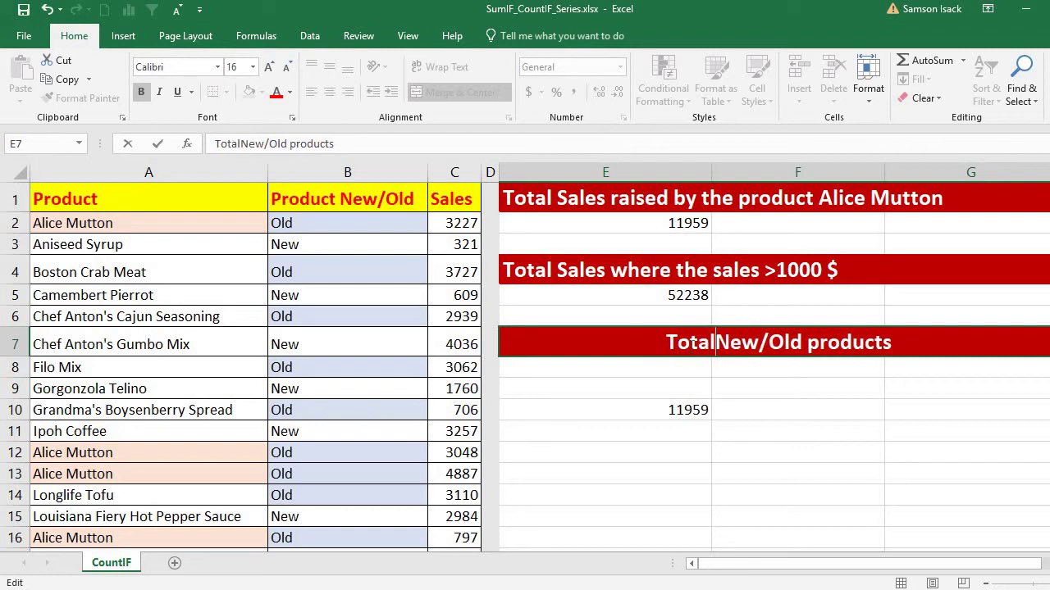
type("Sales ")
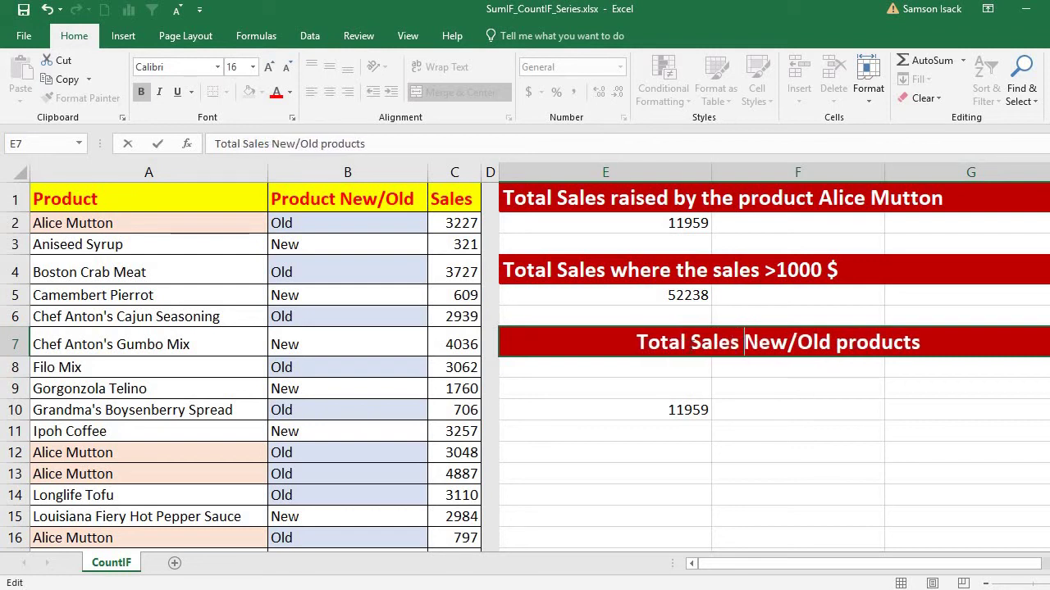
type("of")
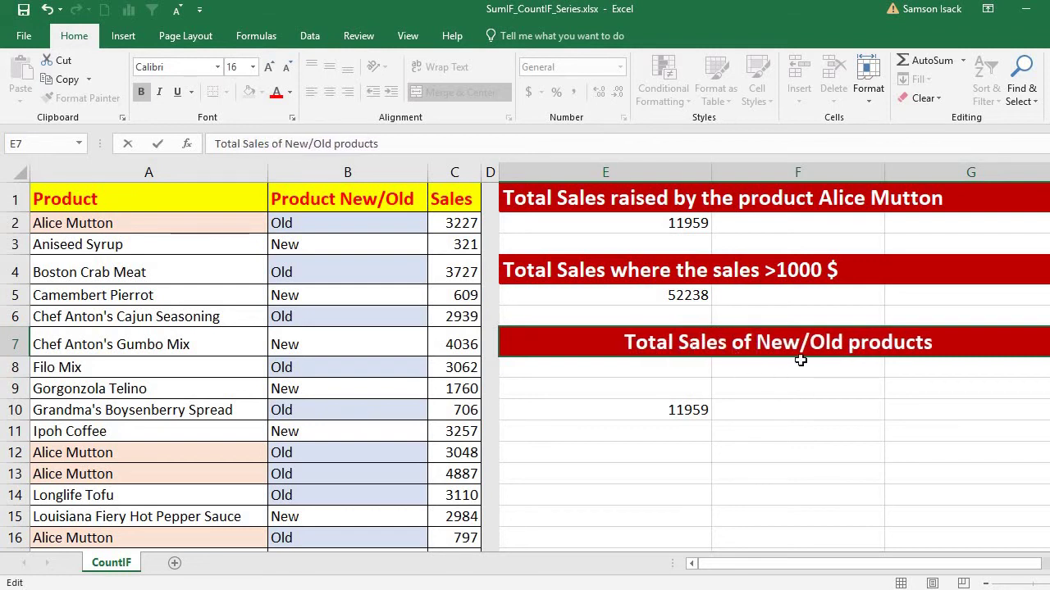
- Label E8 as "Old" and E9 as "New", and clear the leftover manual-check total from E10
left_click(670, 373)
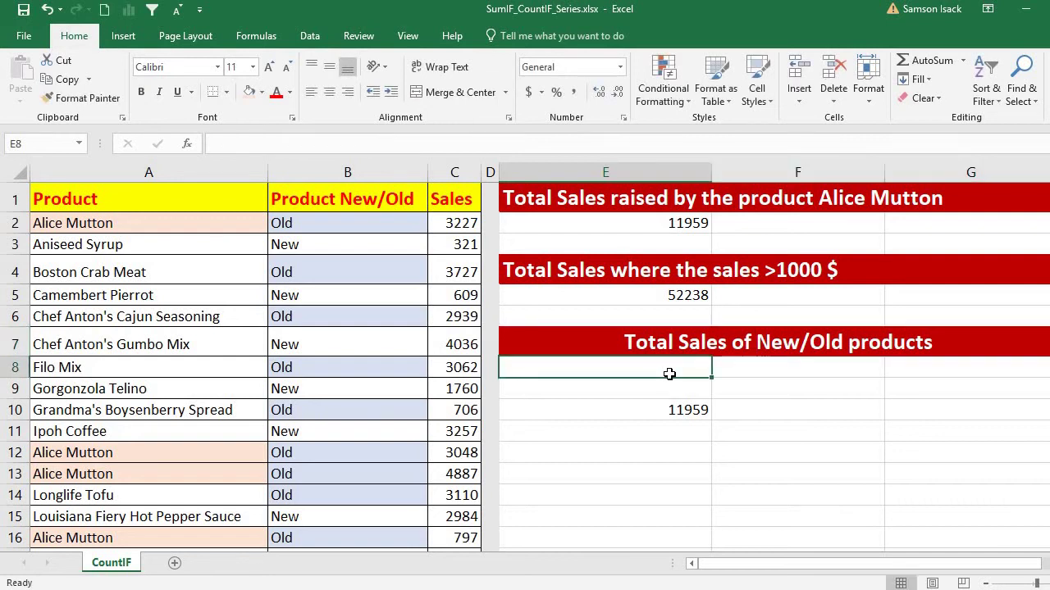
type("Old")
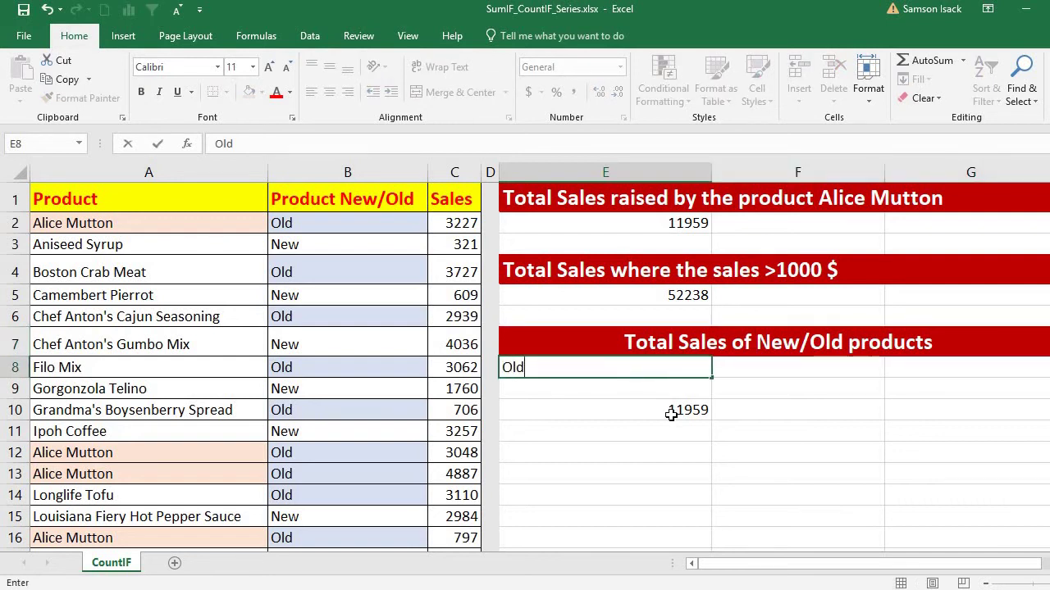
left_click(670, 414)
key("Delete")
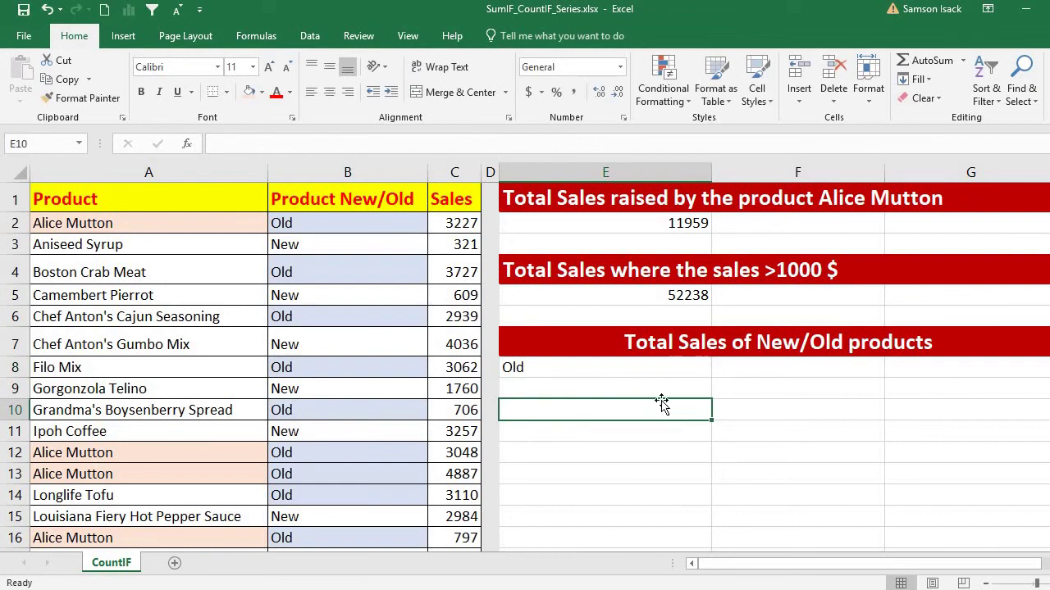
left_click(663, 384)
type("Ne")
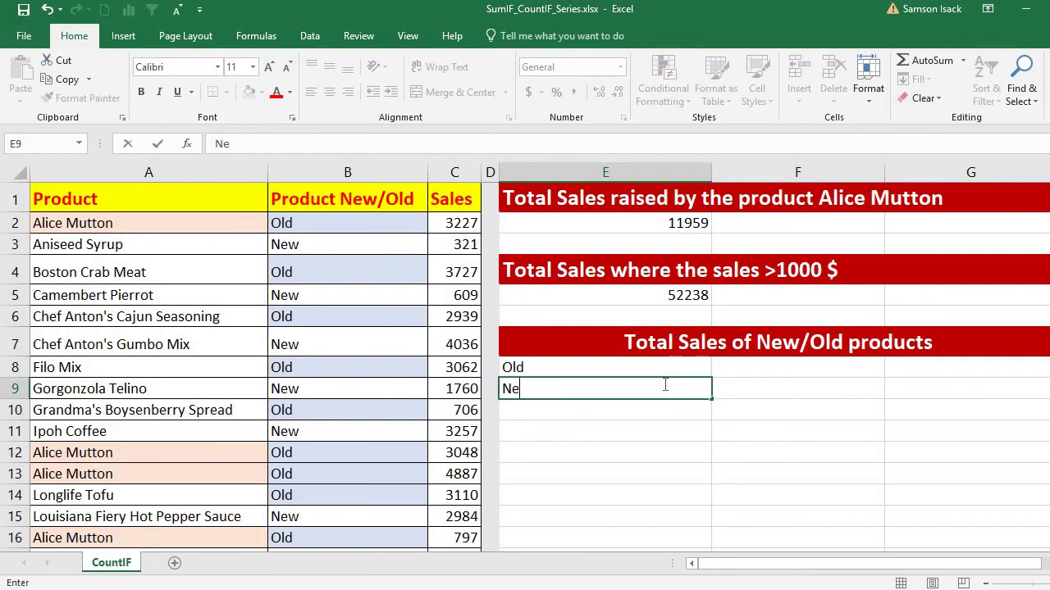
type("w")
- Start a SUMIF formula in F8 with the New/Old cells B2:B26 as the range argument
left_click(769, 369)
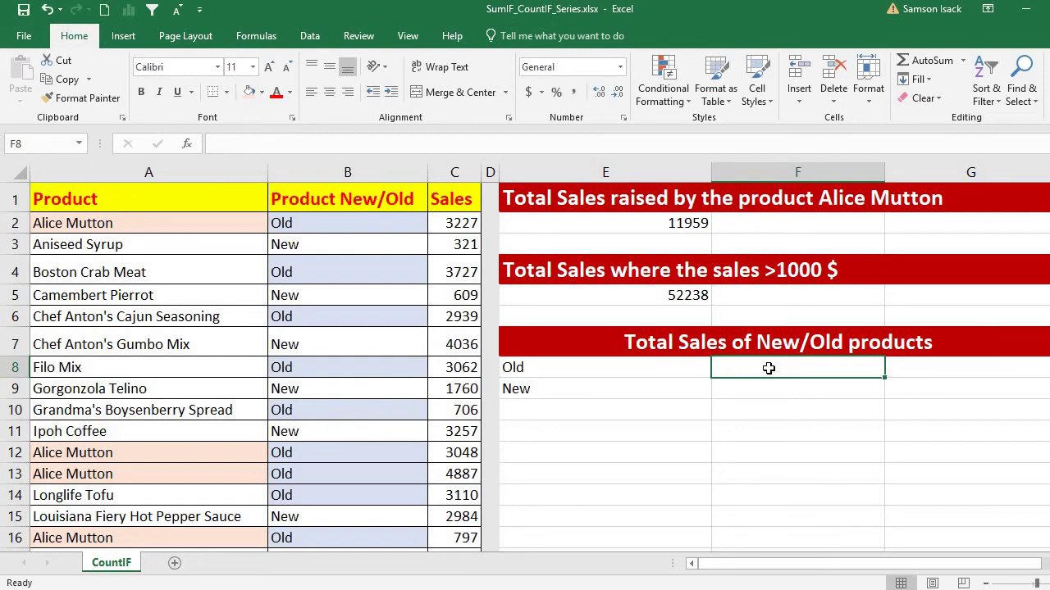
type("=Sumi")
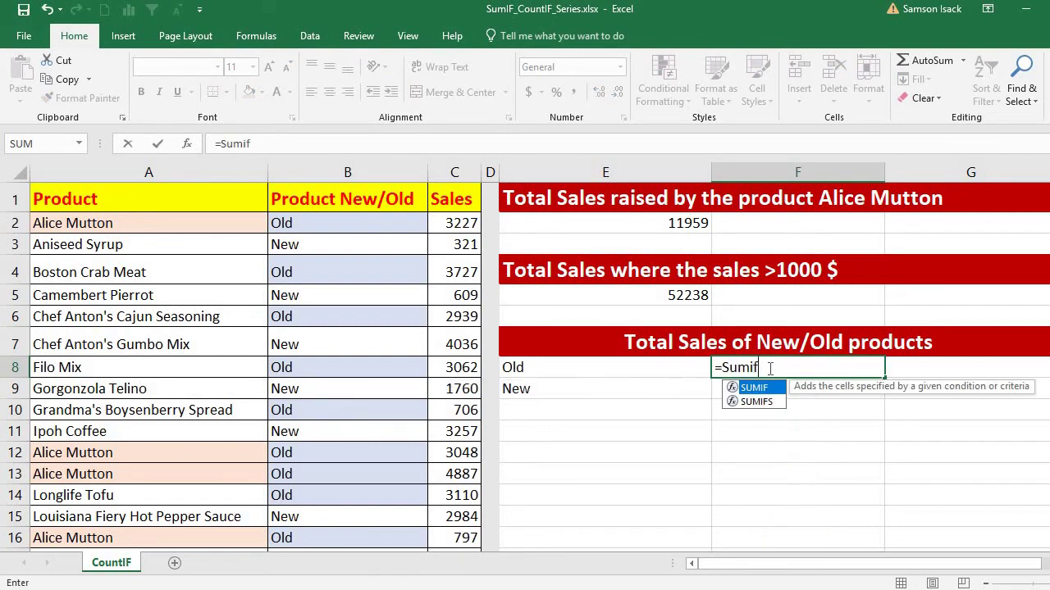
type("f(")
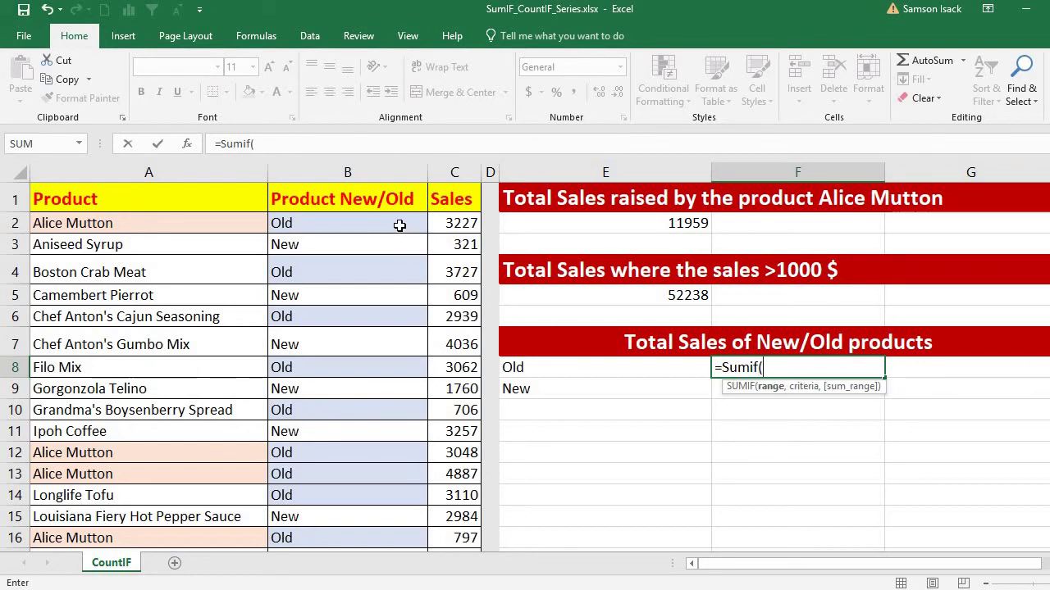
left_click_drag(399, 225, 386, 488)
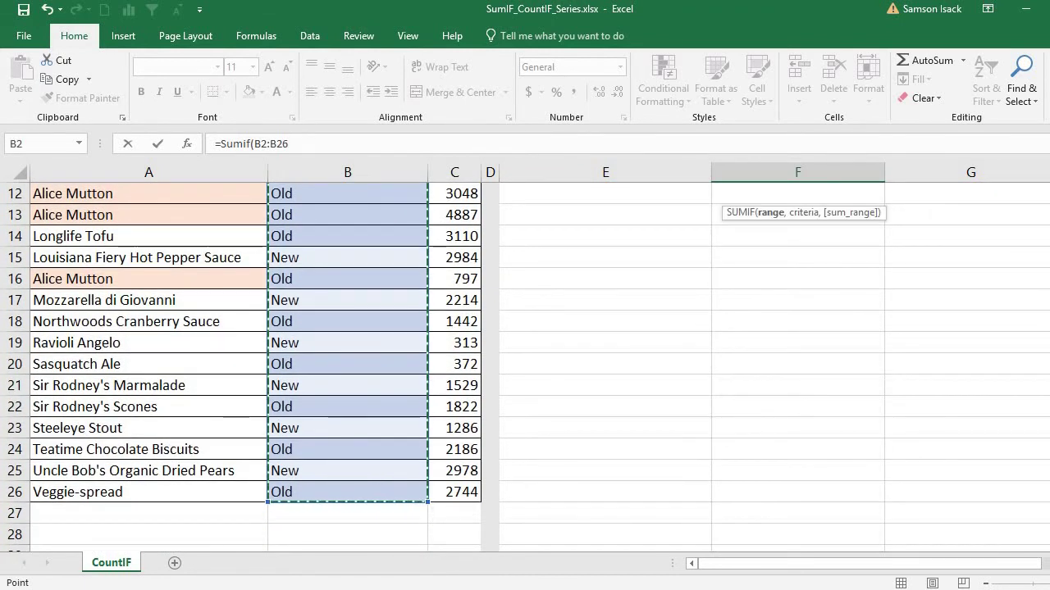
scroll(240, 367, "up", 4)
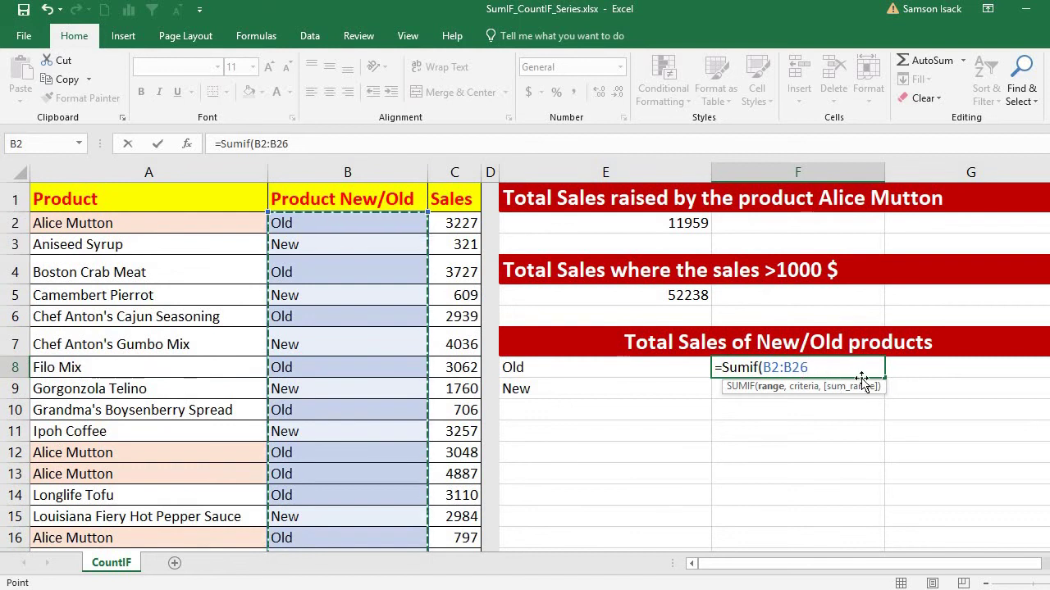
type(",")
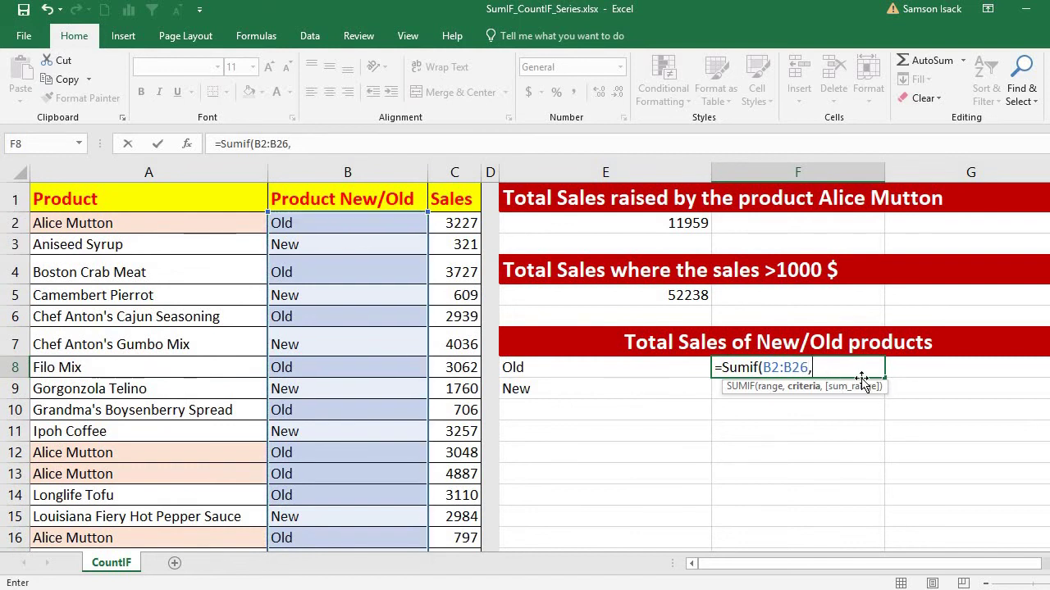
- Complete the SUMIF formula in F8 with E8 as the criteria and C2:C26 as the sum range
left_click(578, 369)
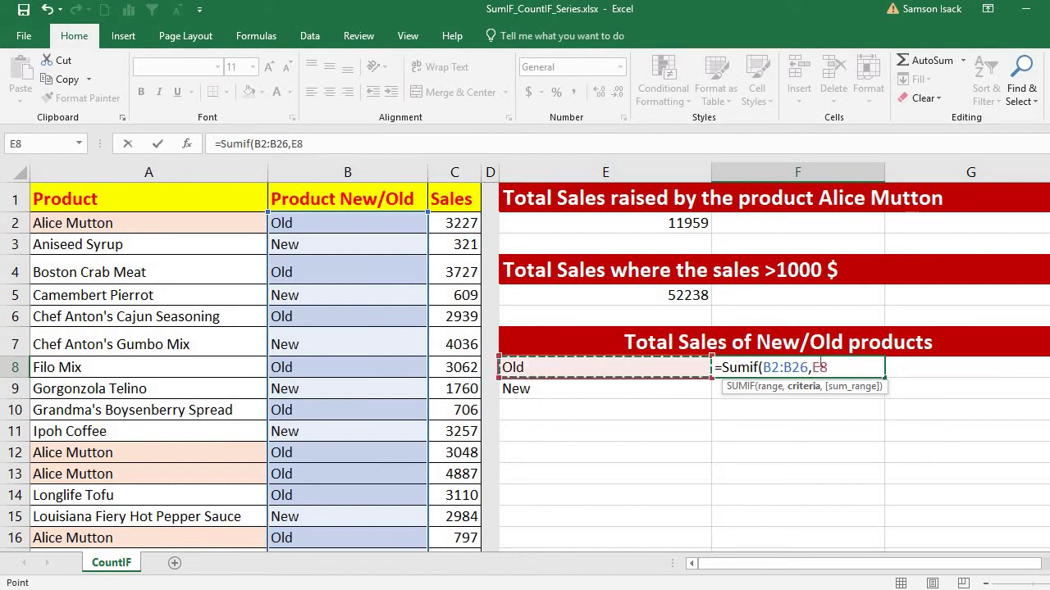
type(",")
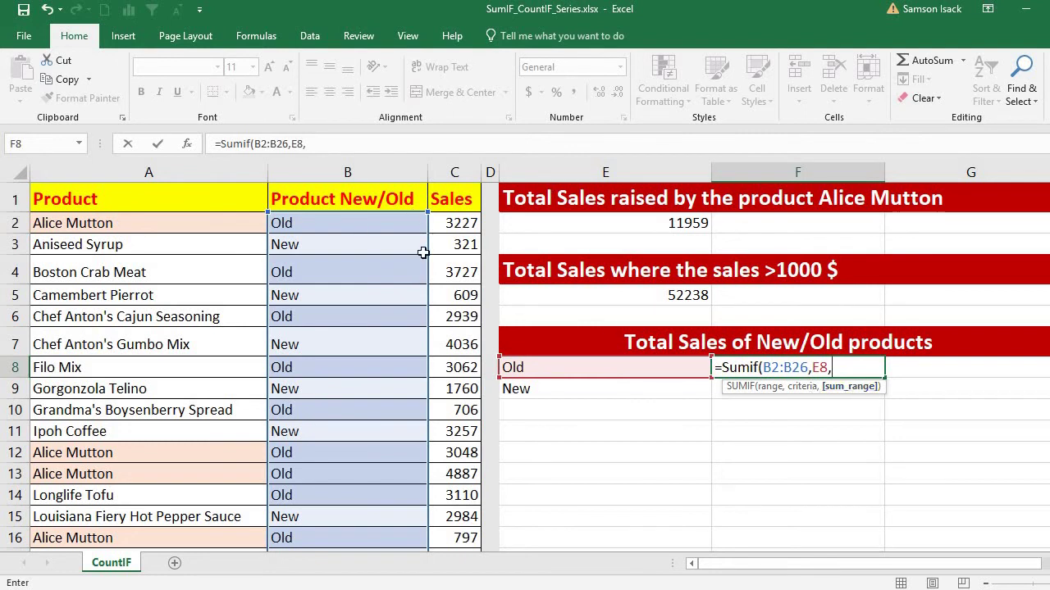
left_click_drag(464, 225, 465, 246)
left_click_drag(468, 397, 474, 513)
scroll(241, 365, "up", 4)
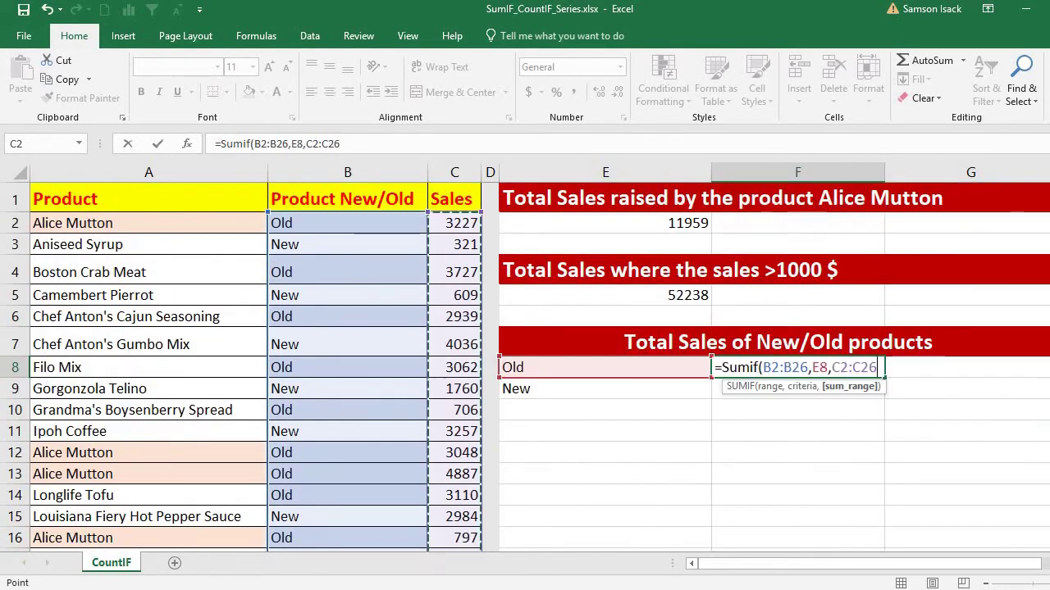
type(")")
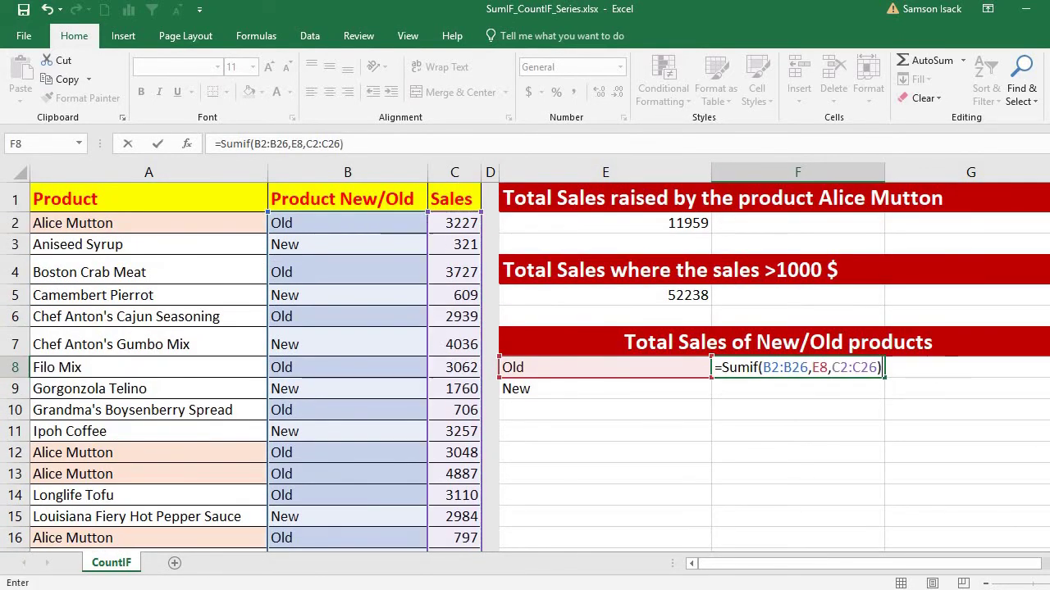
key("Return")
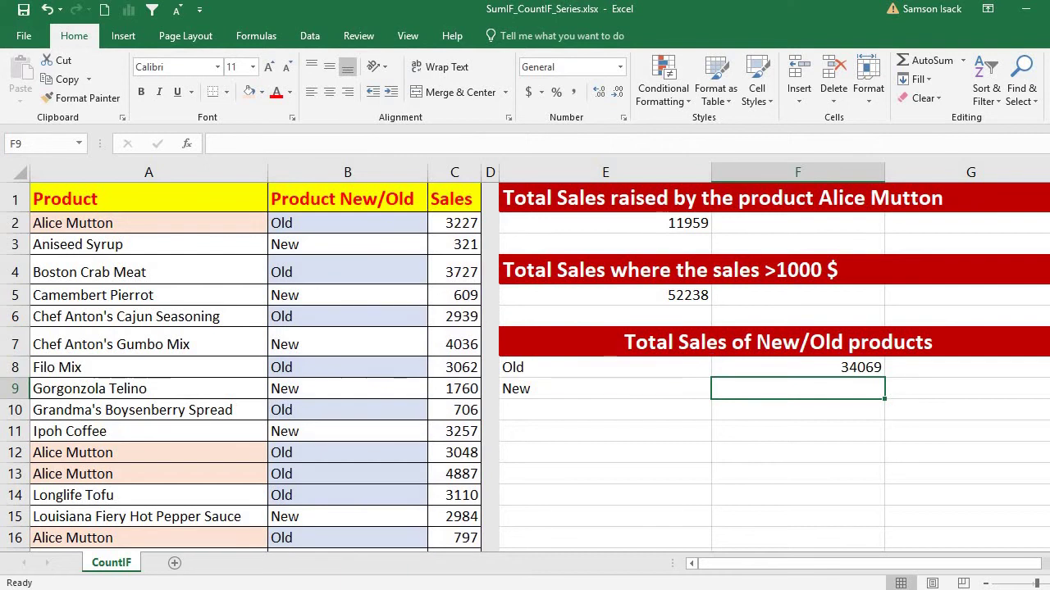
left_click(824, 369)
left_click(637, 370)
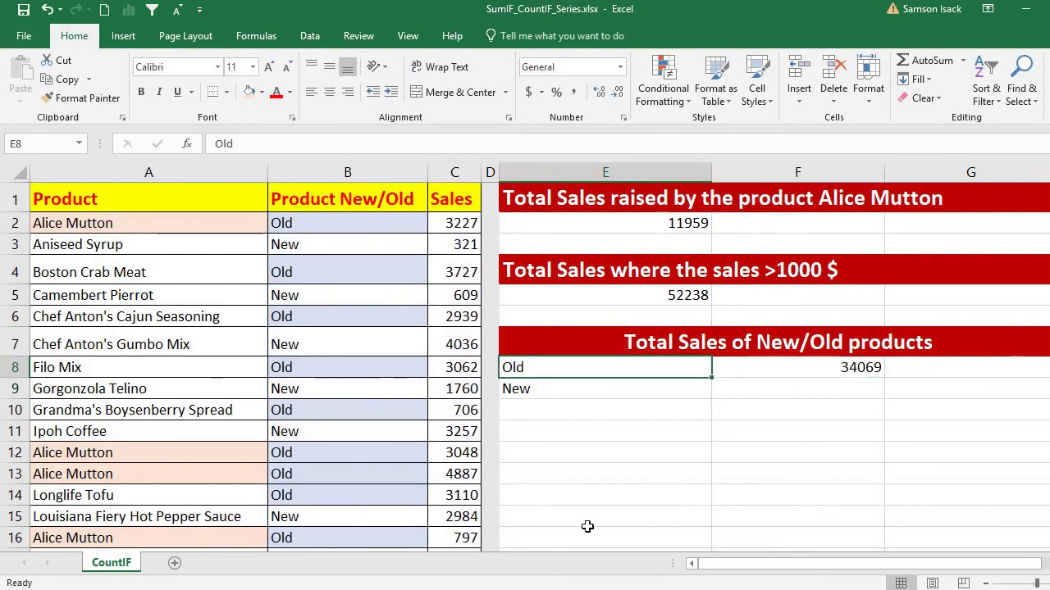
- Start a SUMIF formula in F9 for the New label, using B2:B26 as the range argument
left_click(554, 394)
left_click(814, 387)
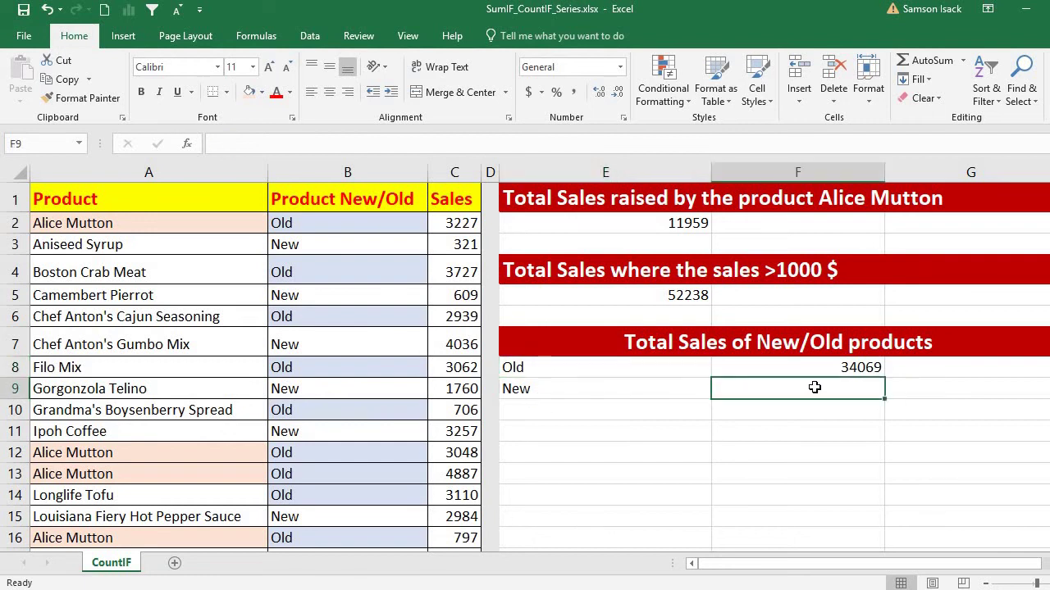
type("=")
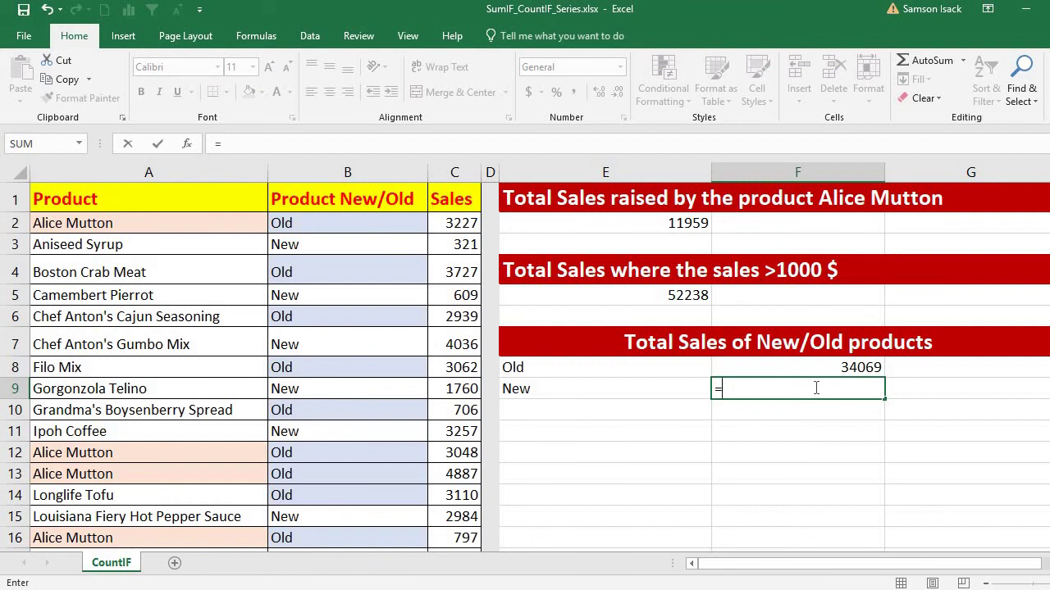
type("SumIf")
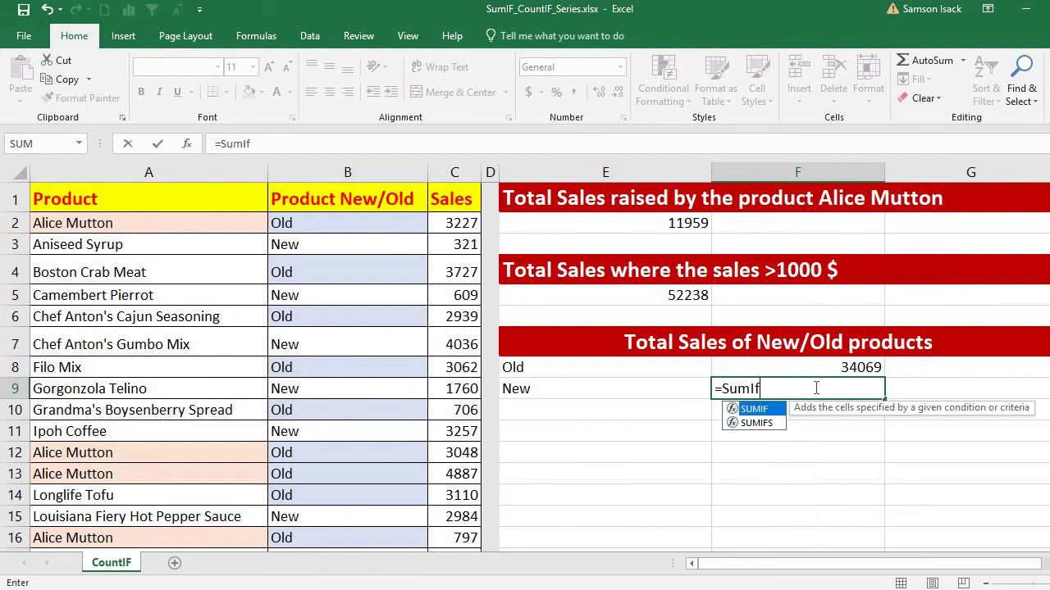
type("(")
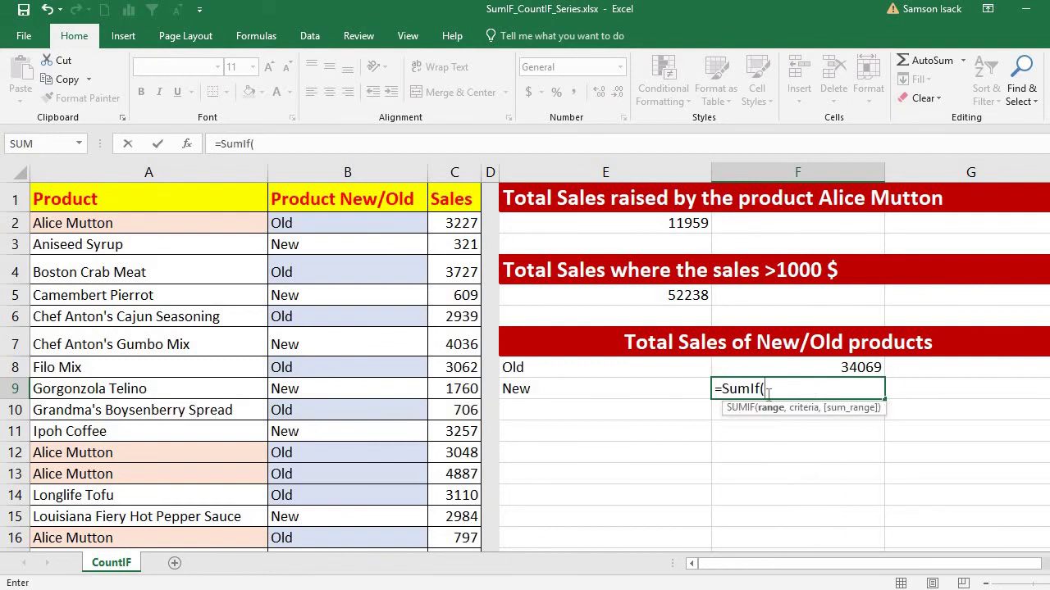
left_click_drag(365, 223, 361, 512)
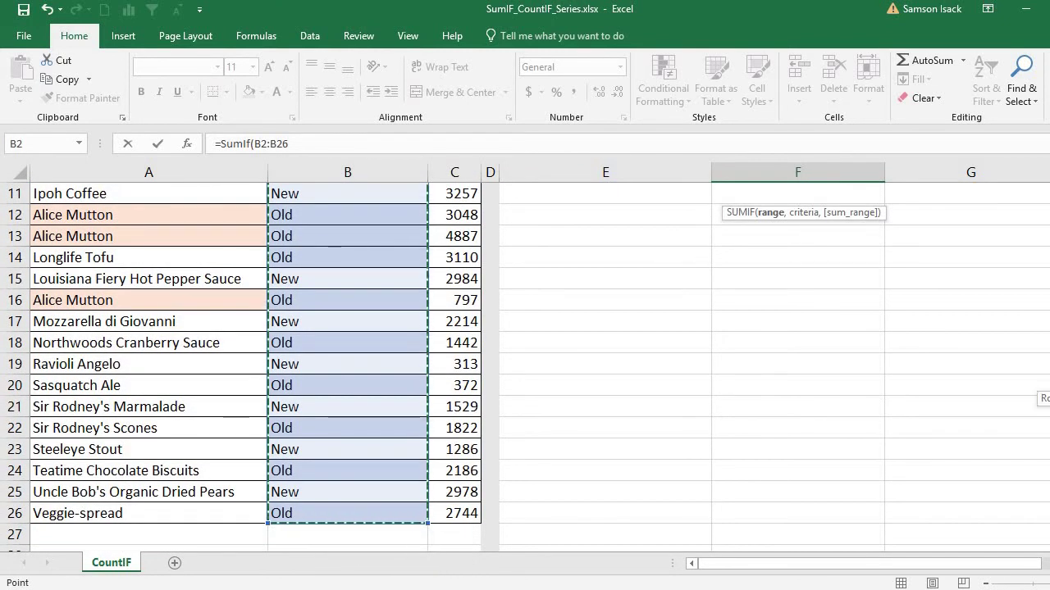
scroll(246, 369, "up", 4)
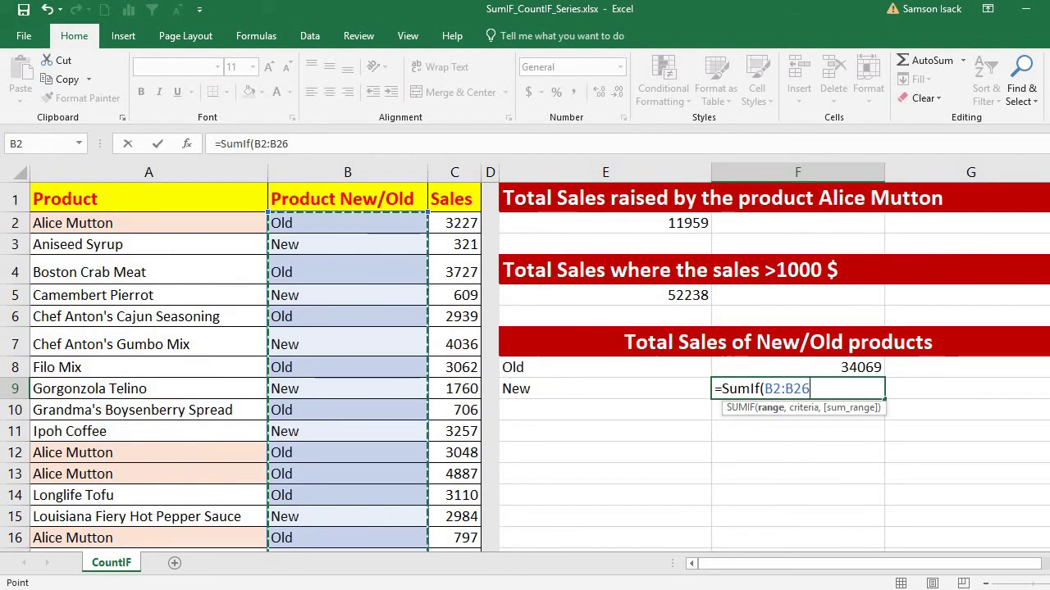
type(",")
- Complete the SUMIF formula in F9 with E9 as the criteria and C2:C26 as the sum range
left_click(589, 389)
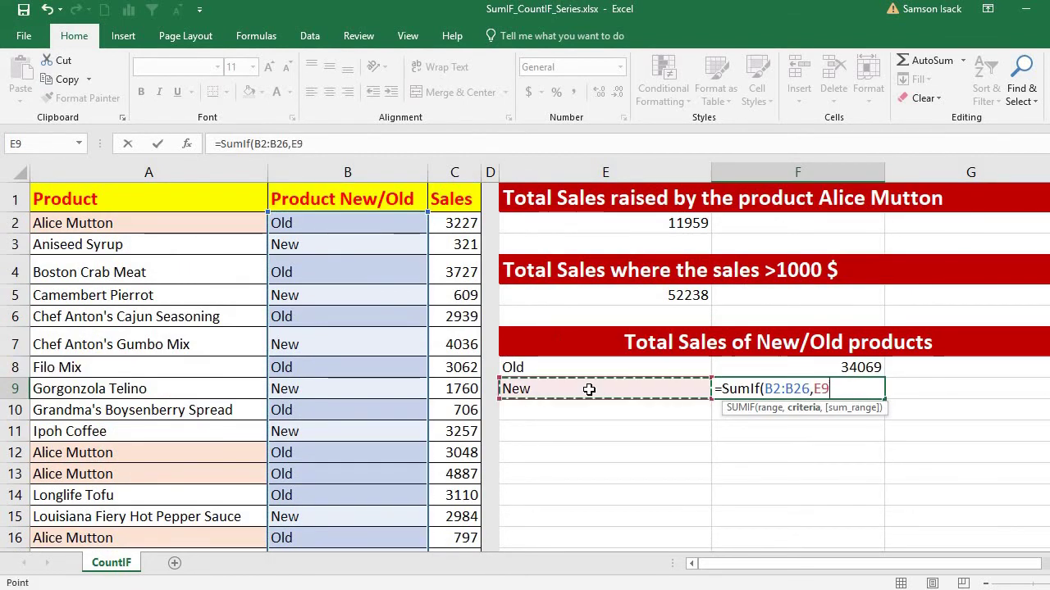
type(",")
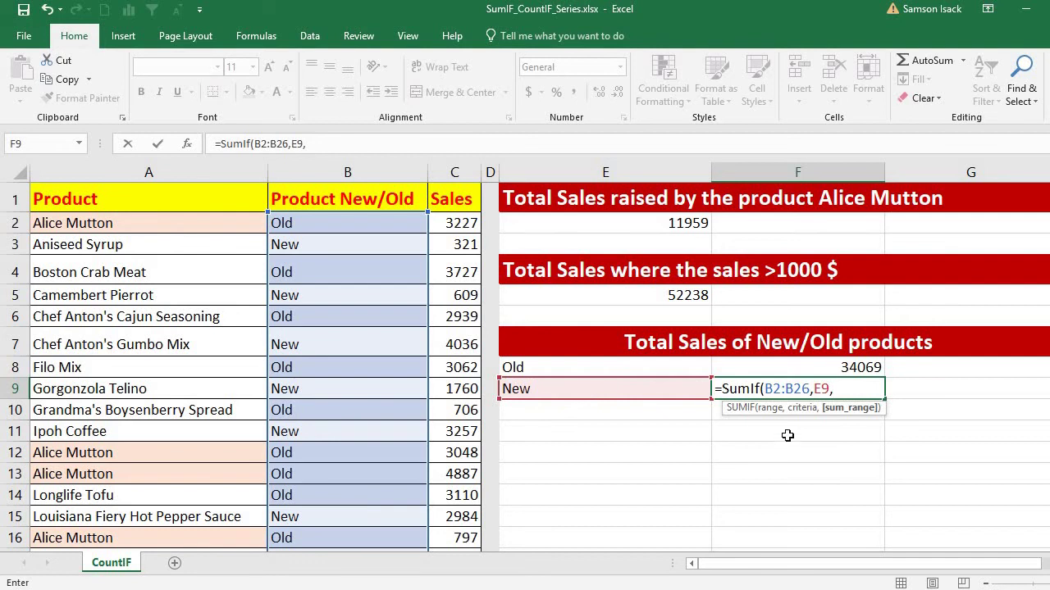
left_click(464, 228)
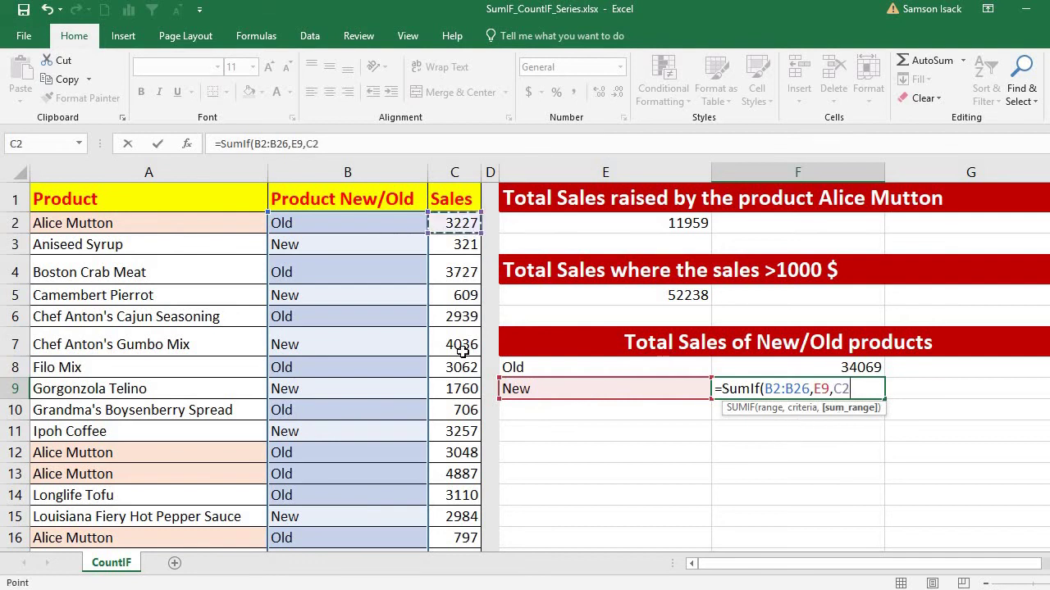
left_click_drag(464, 351, 465, 515)
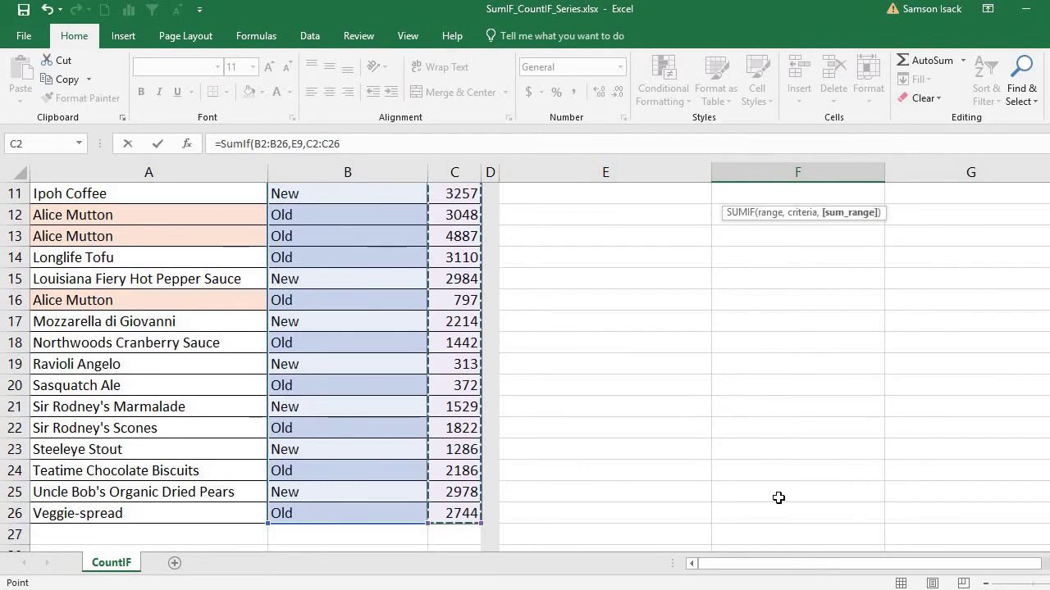
type(")")
key("Return")
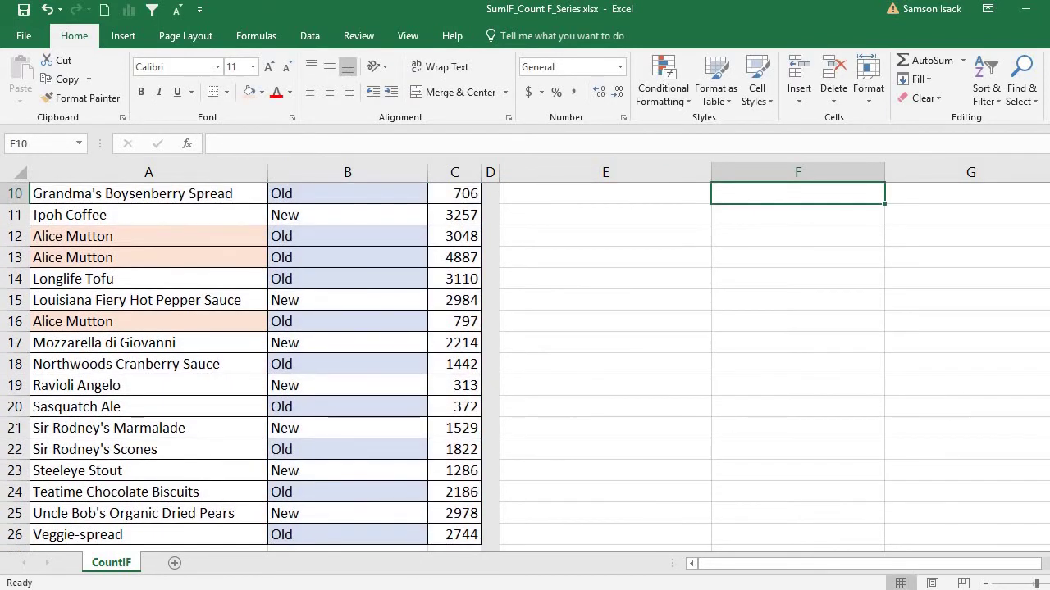
scroll(1041, 383, "up", 3)
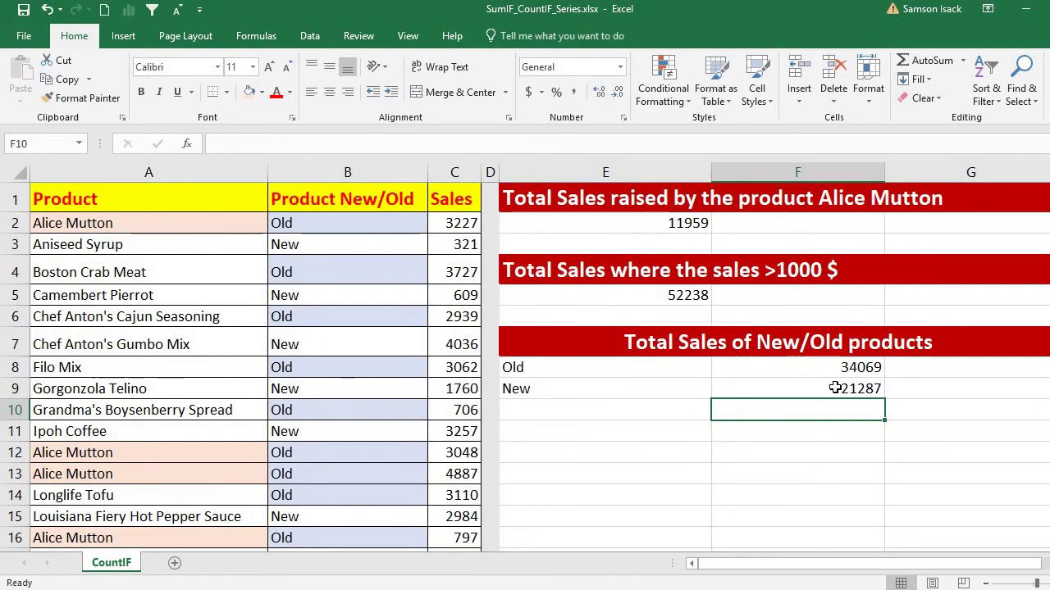
left_click(835, 388)
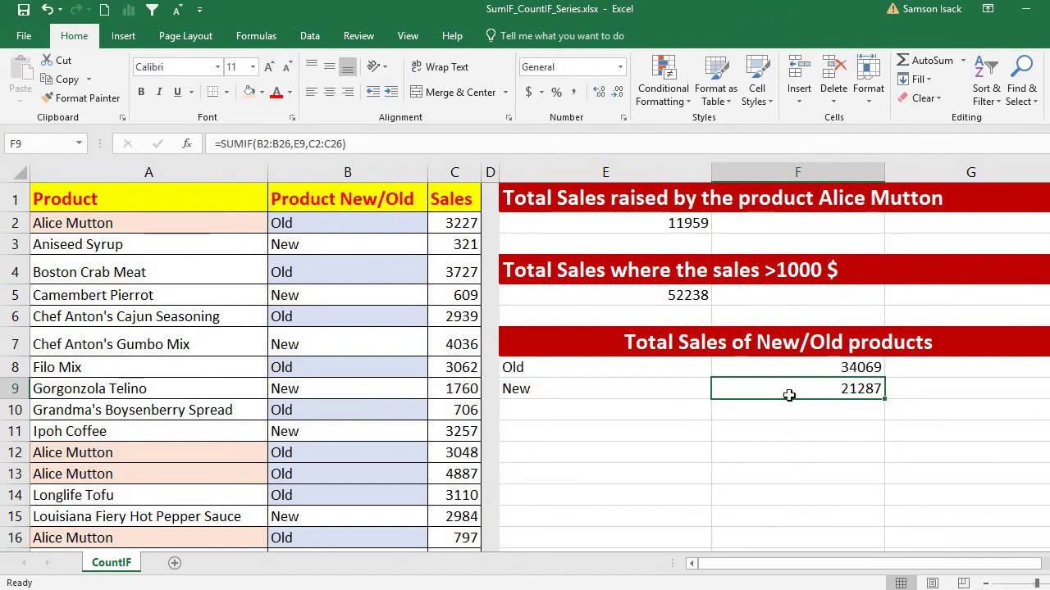
- Add the Old and New totals in F10 with a SUM formula over F8:F9
left_click(813, 415)
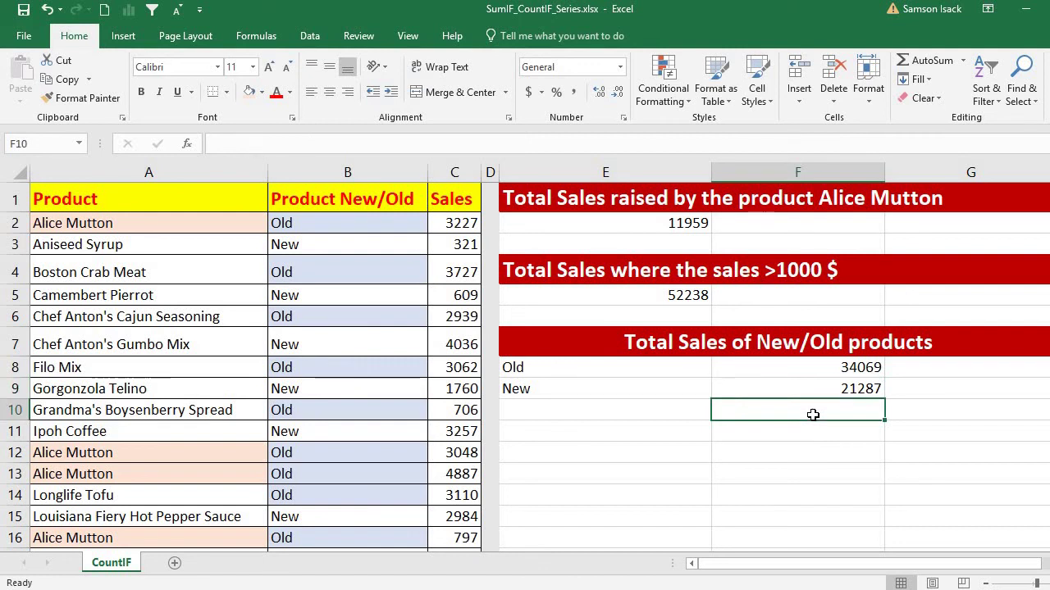
type("=S")
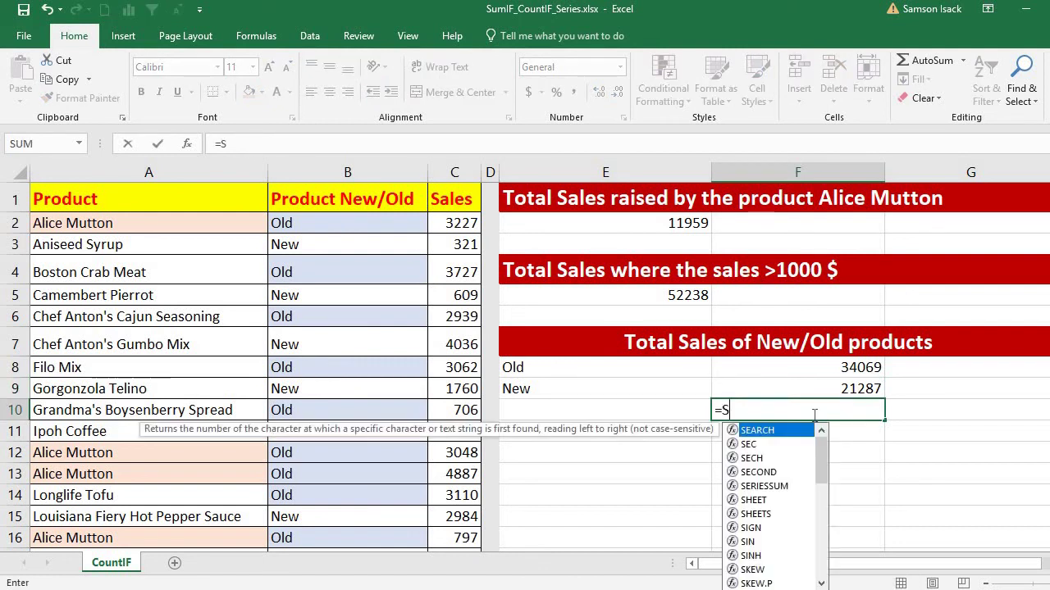
type("UM(")
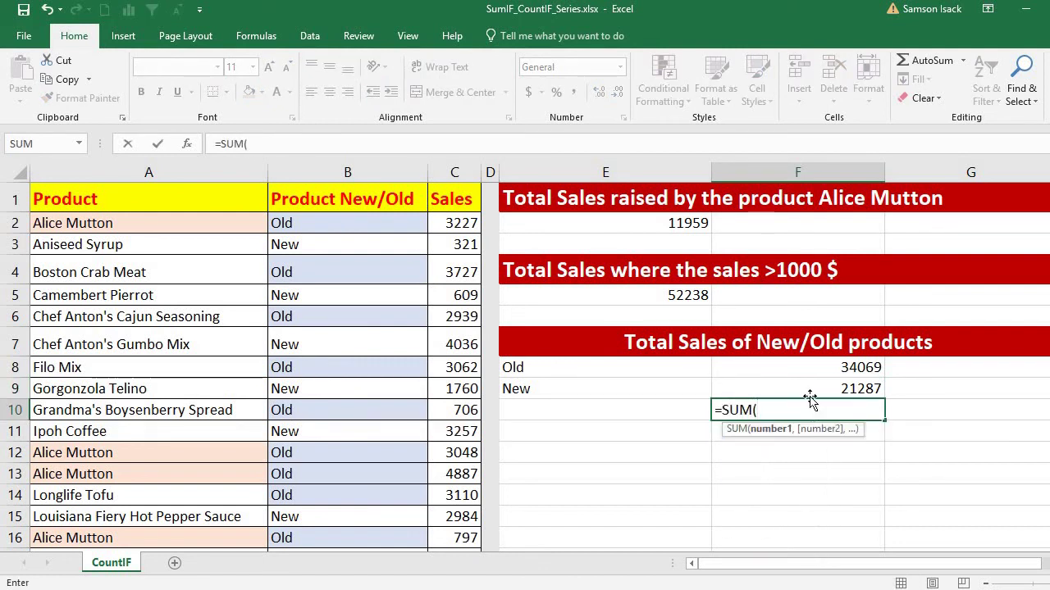
left_click_drag(820, 368, 823, 390)
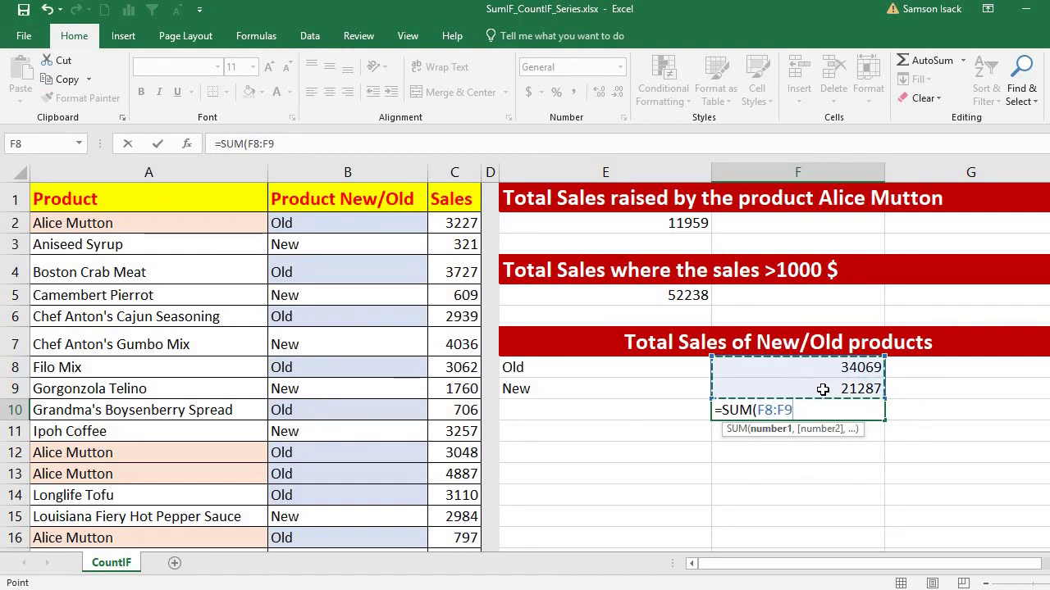
type(")")
key("Return")
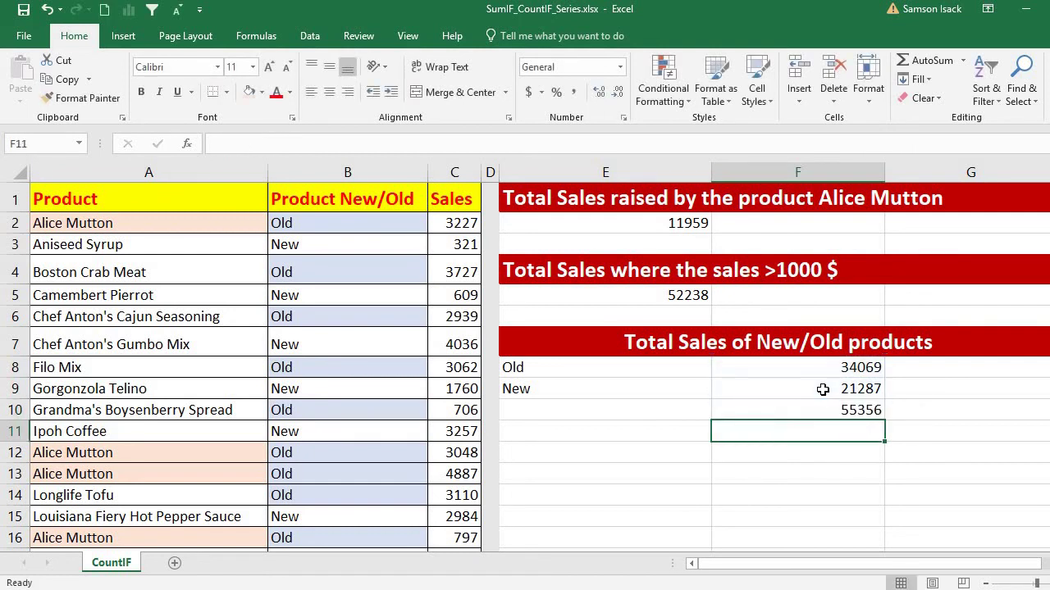
left_click(849, 417)
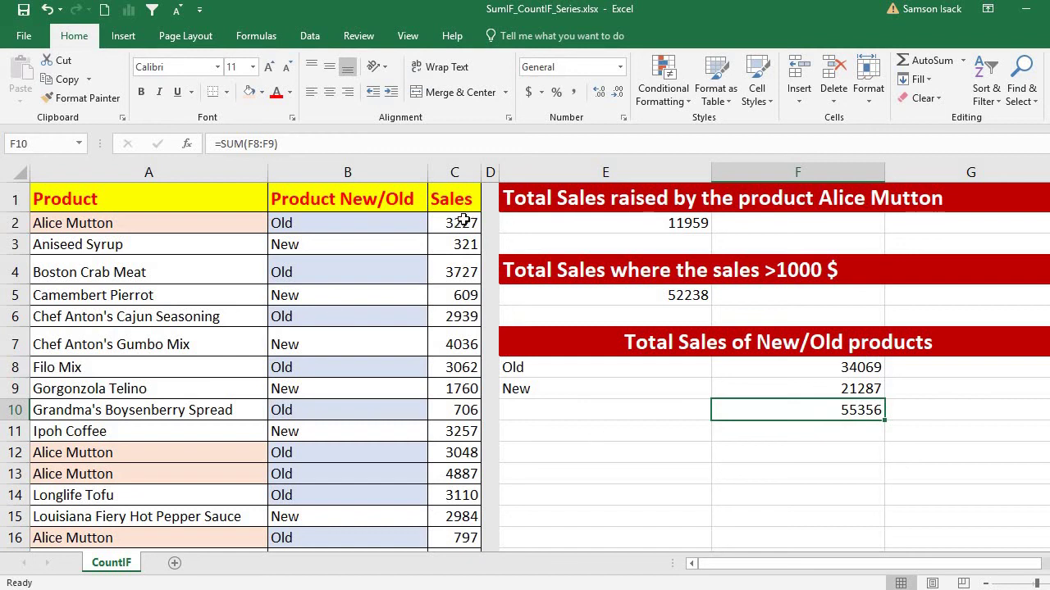
- Label E12 as "Sum" and total all sales C2:C26 in F12 with a SUM formula
left_click(662, 435)
left_click(636, 457)
type("Sum")
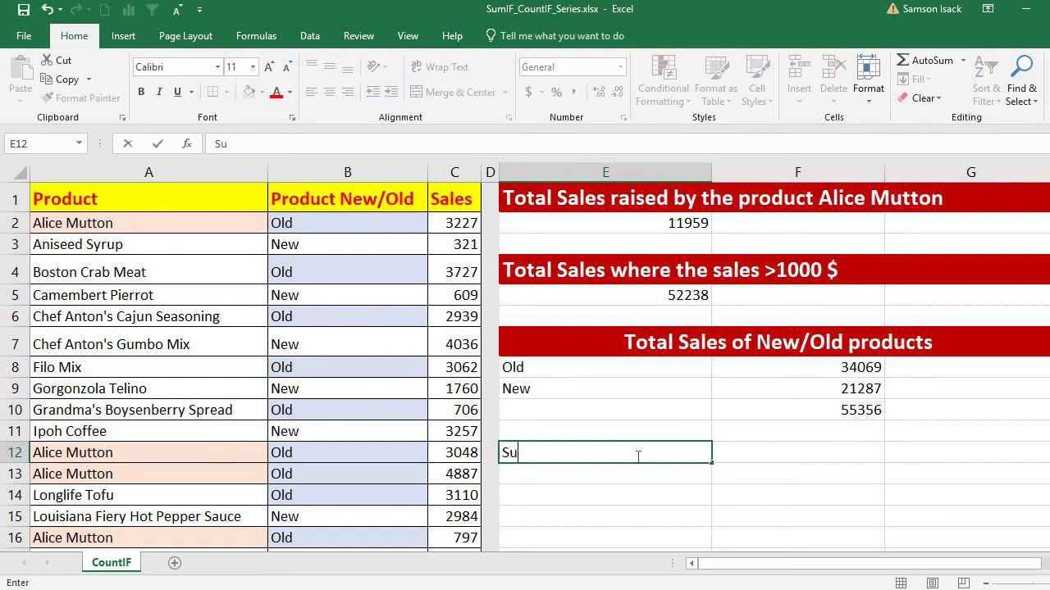
left_click(722, 453)
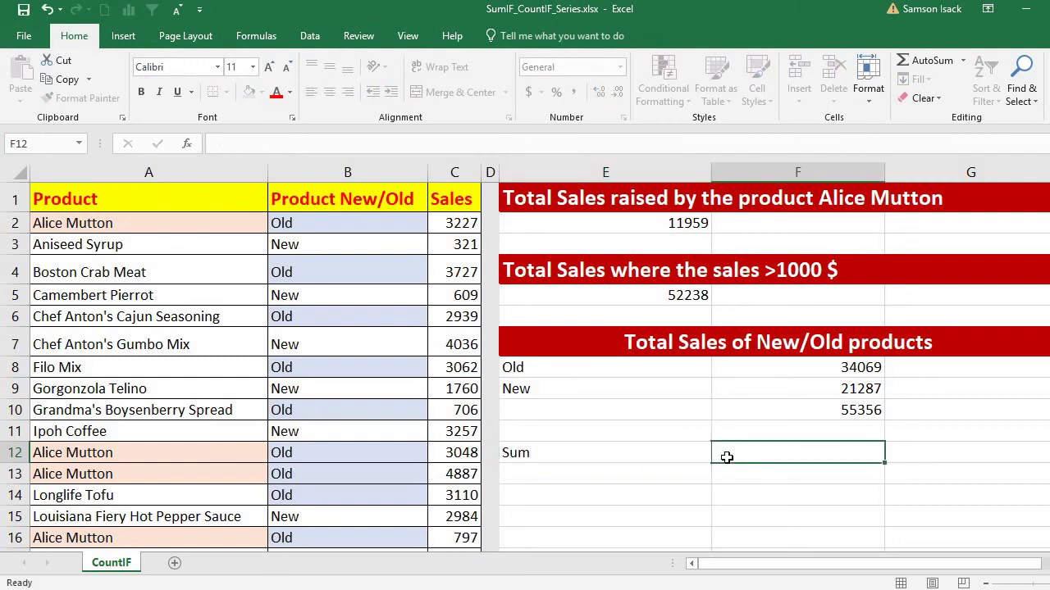
type("=SU")
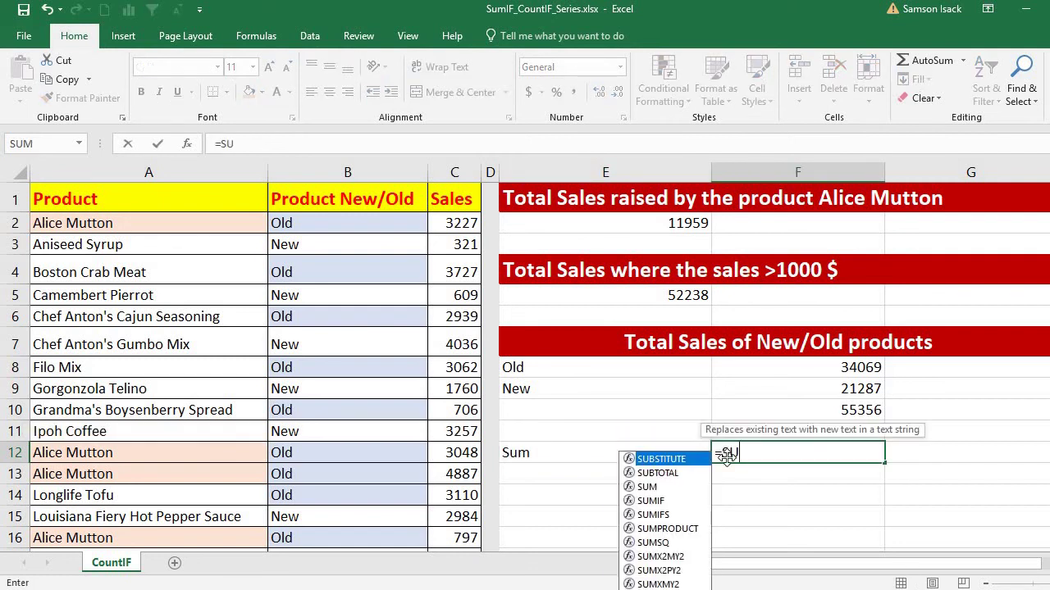
type("M(")
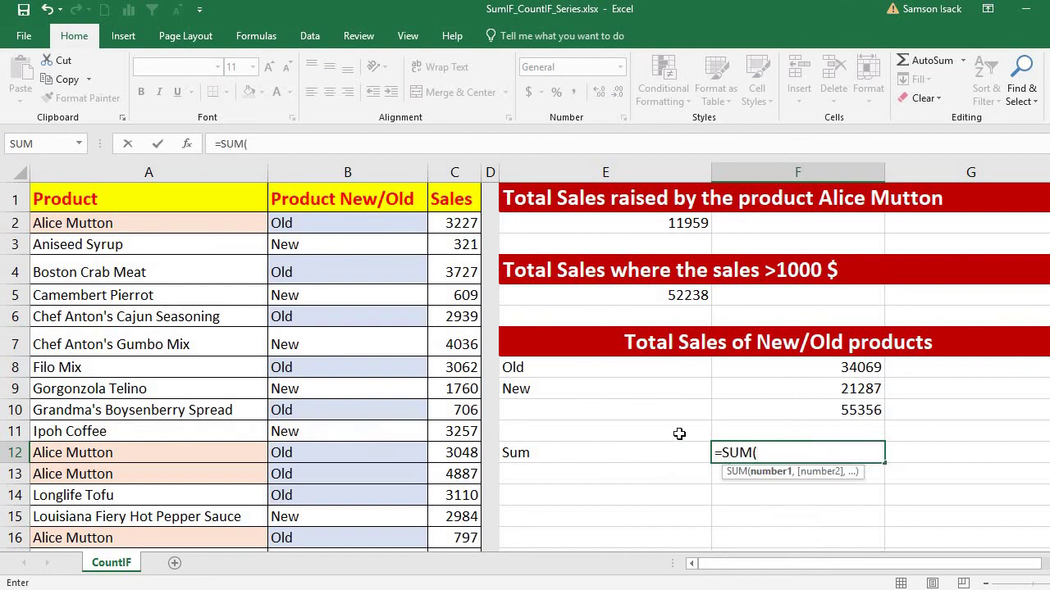
left_click(465, 227)
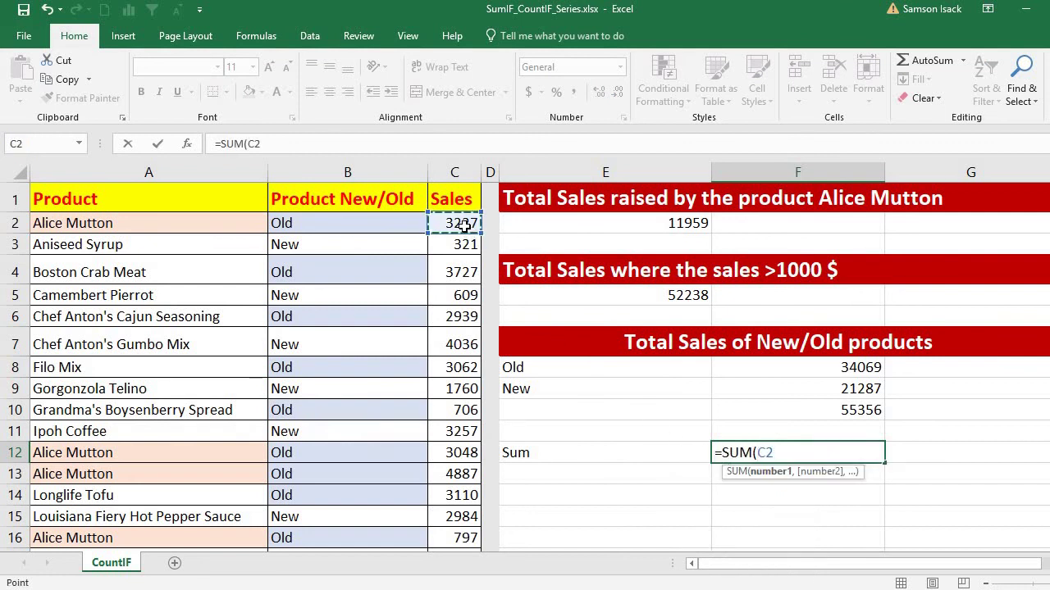
key("ctrl+shift+Down")
type(")")
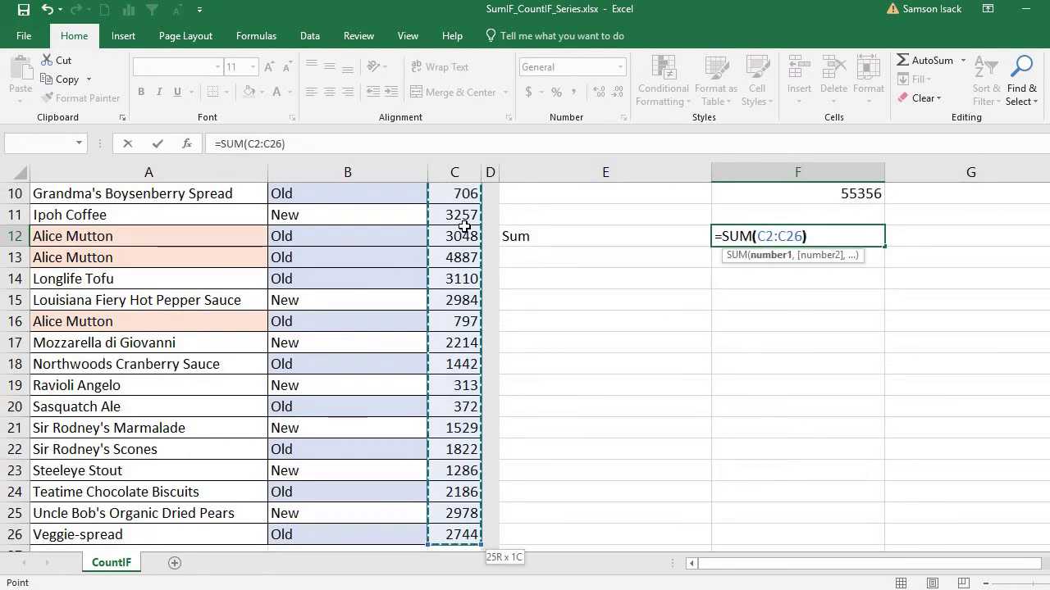
key("Return")
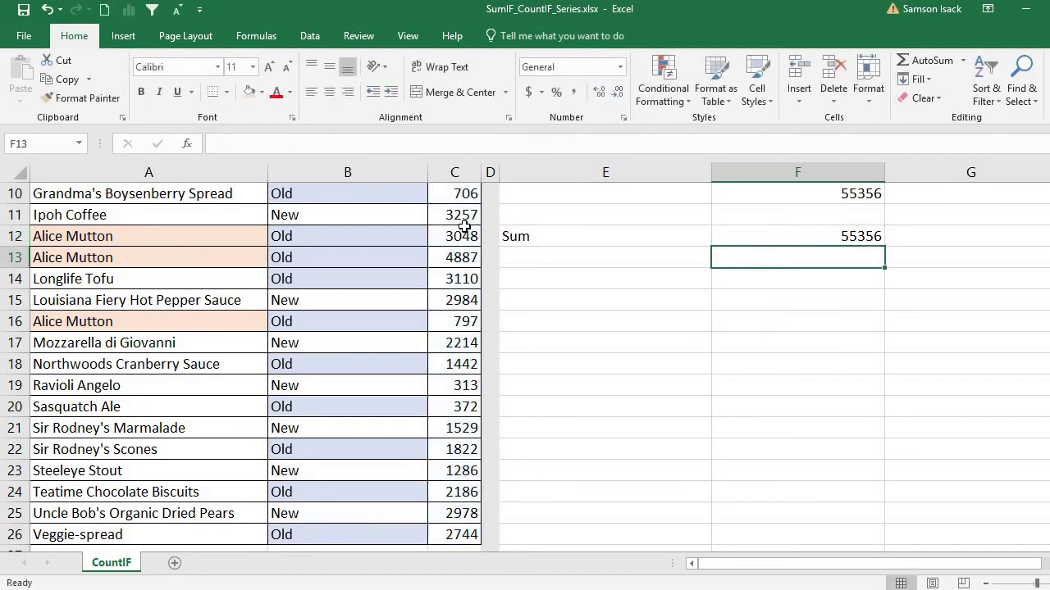
- Compare the totals in F10 and F12, and review the SUMIF formulas in E5 and E2
left_click(789, 236)
left_click(804, 192)
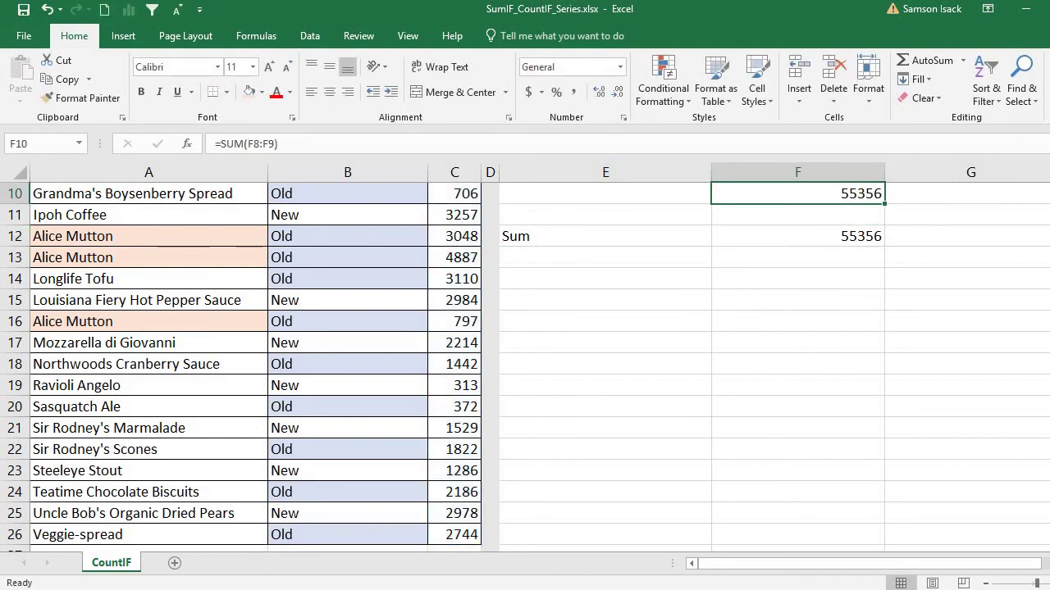
scroll(524, 365, "up", 3)
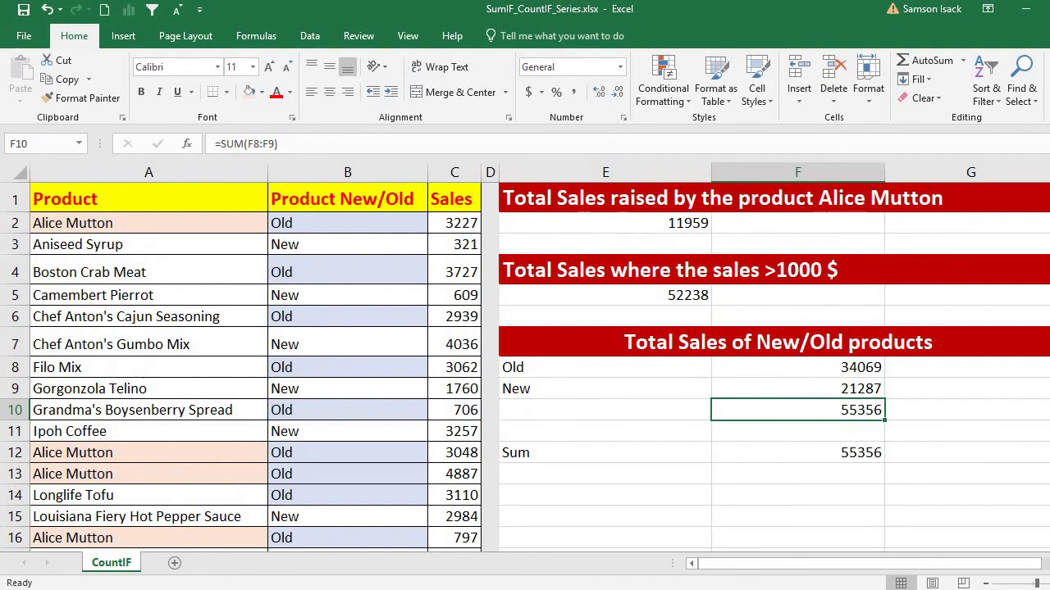
left_click(814, 455)
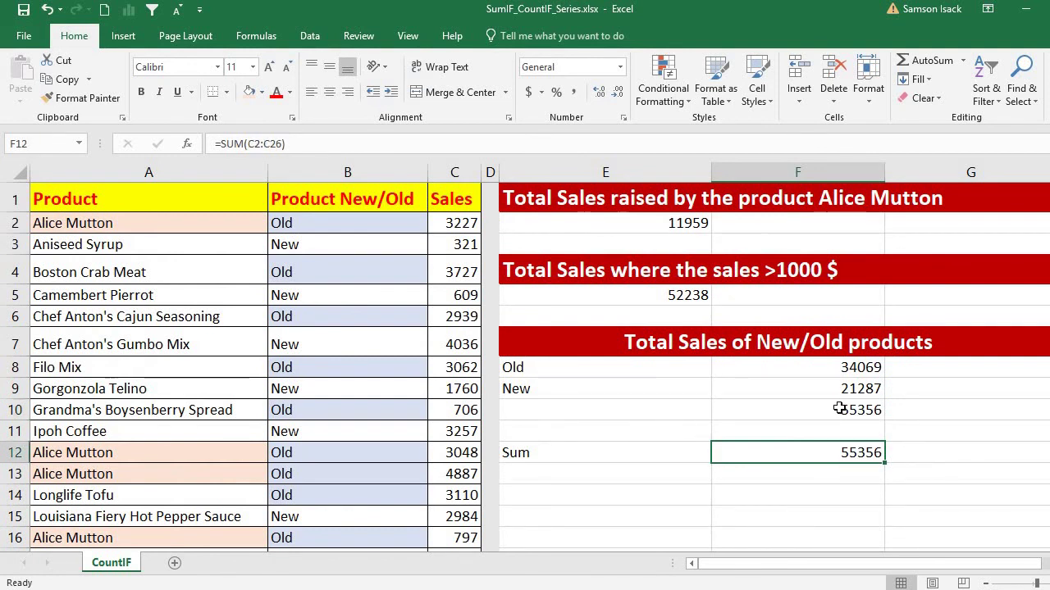
left_click(839, 409)
left_click(837, 456)
left_click(619, 299)
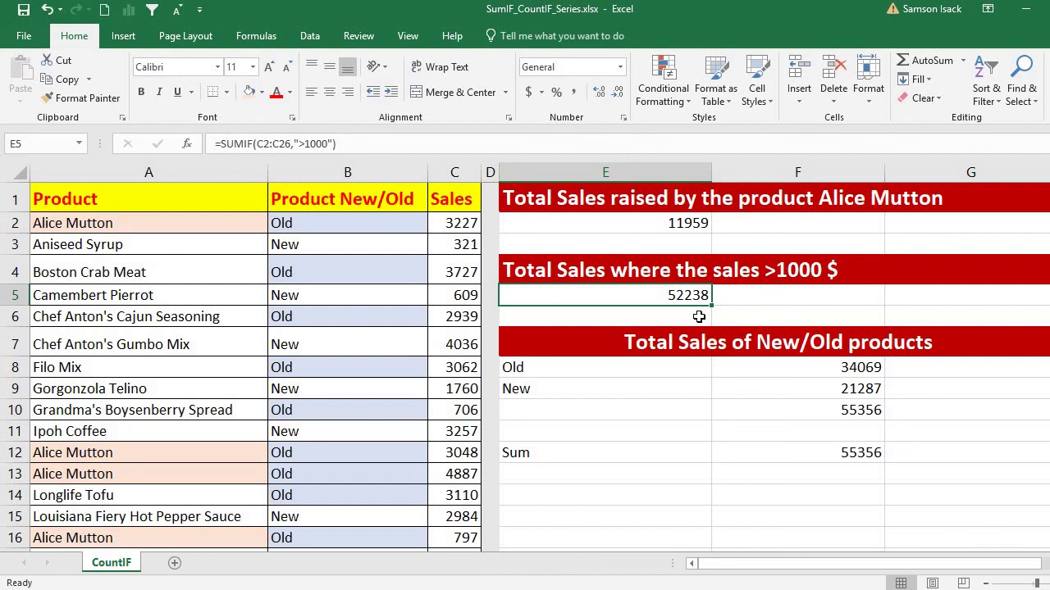
left_click(689, 221)
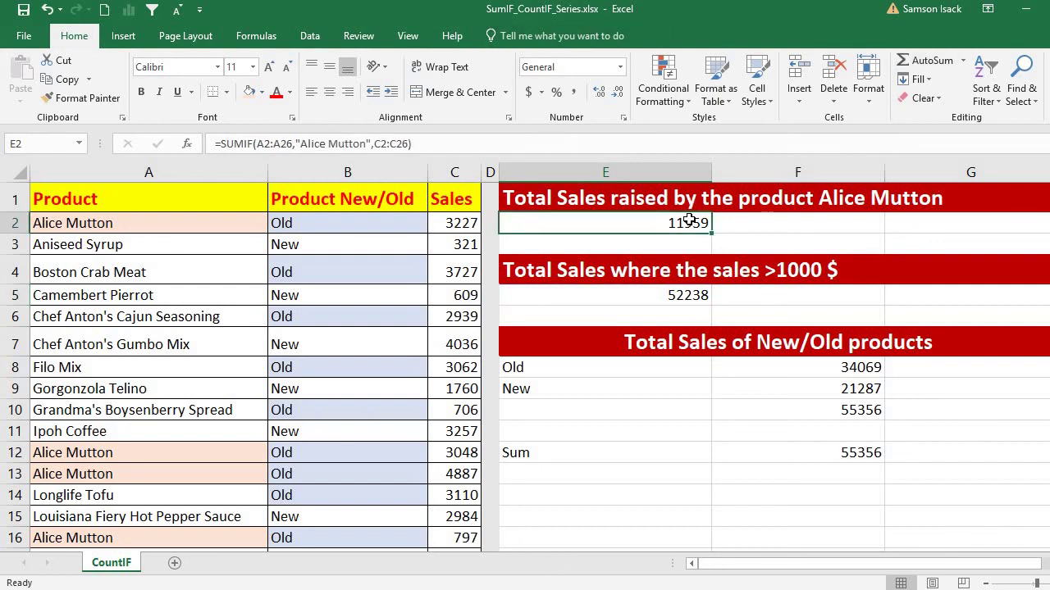
left_click(681, 202)
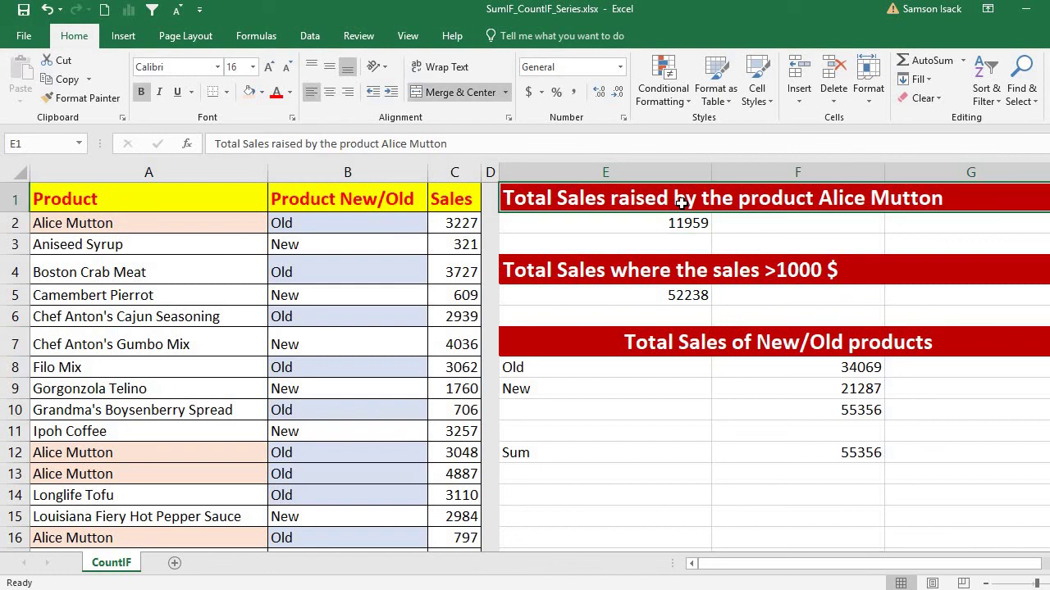